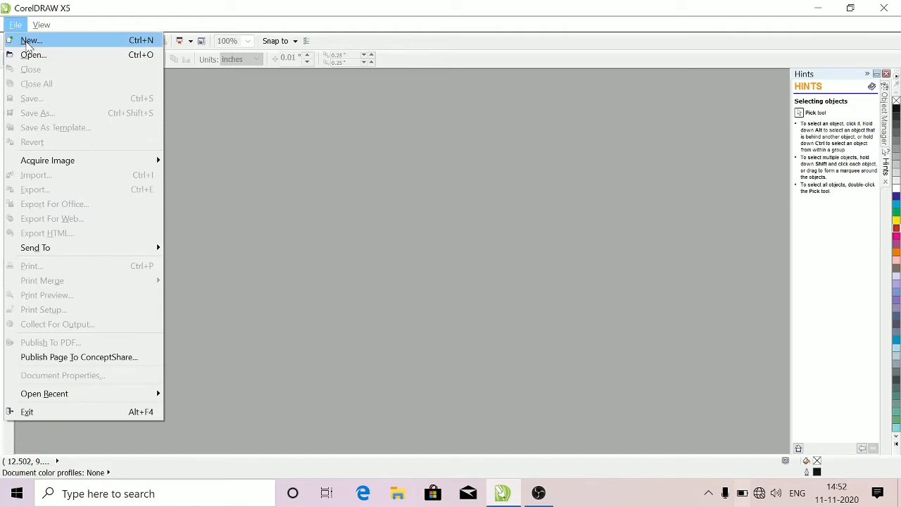
Create a new A4 document named hairstyles
left_click(28, 41)
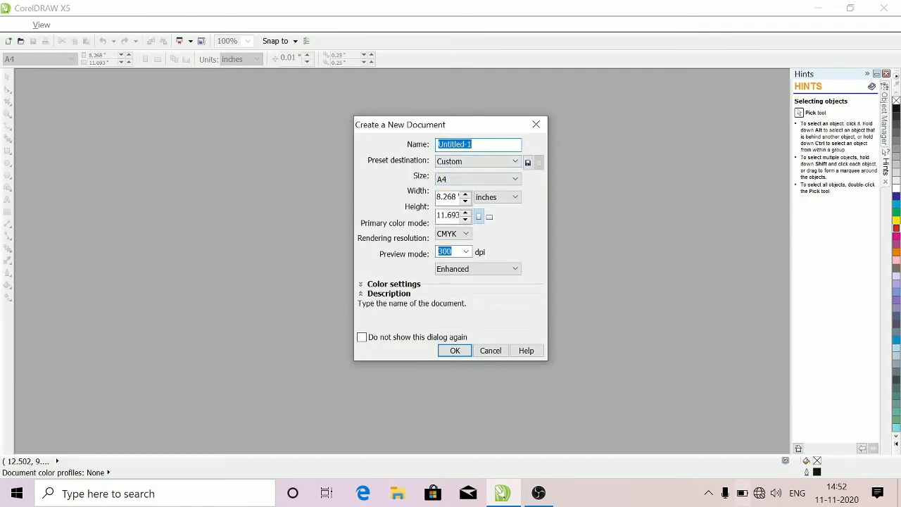
type("hairstyles")
left_click(455, 350)
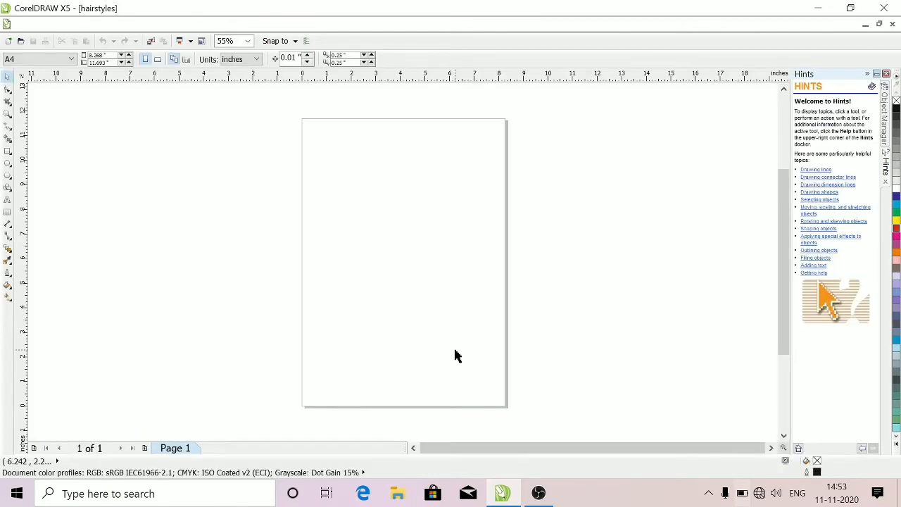
Import the hair style 2 image onto the page and enlarge it proportionally to about 8.2 inches wide
left_click(27, 26)
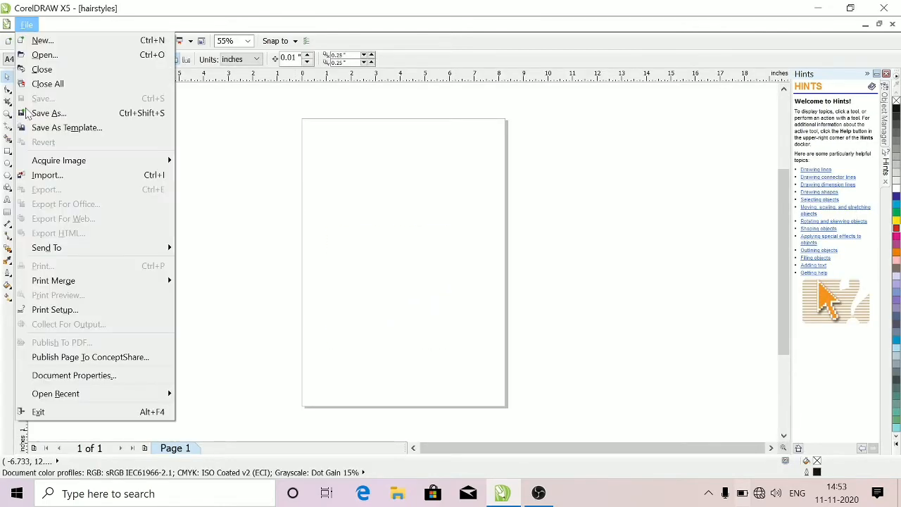
left_click(44, 176)
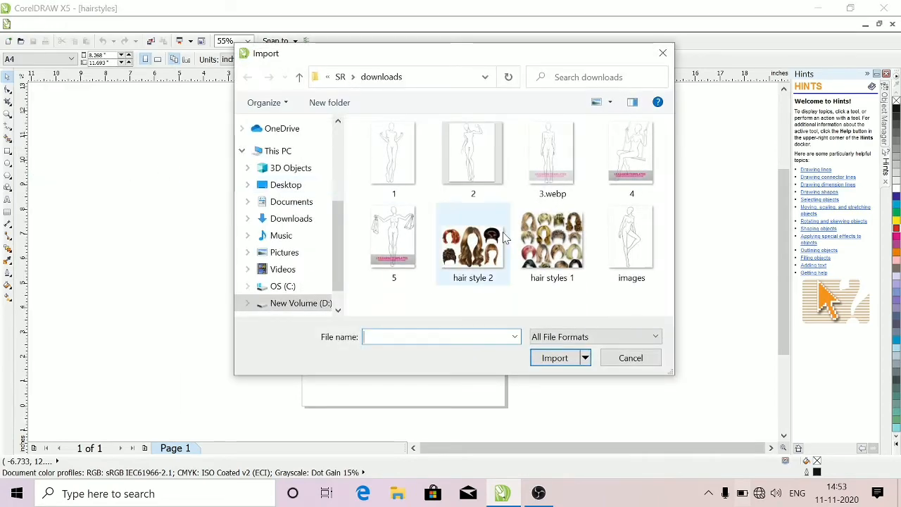
double_click(480, 246)
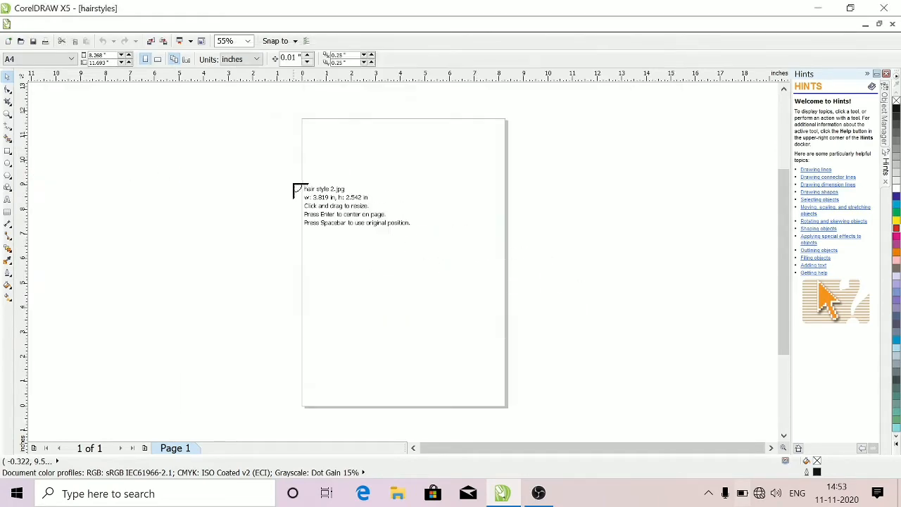
left_click(304, 208)
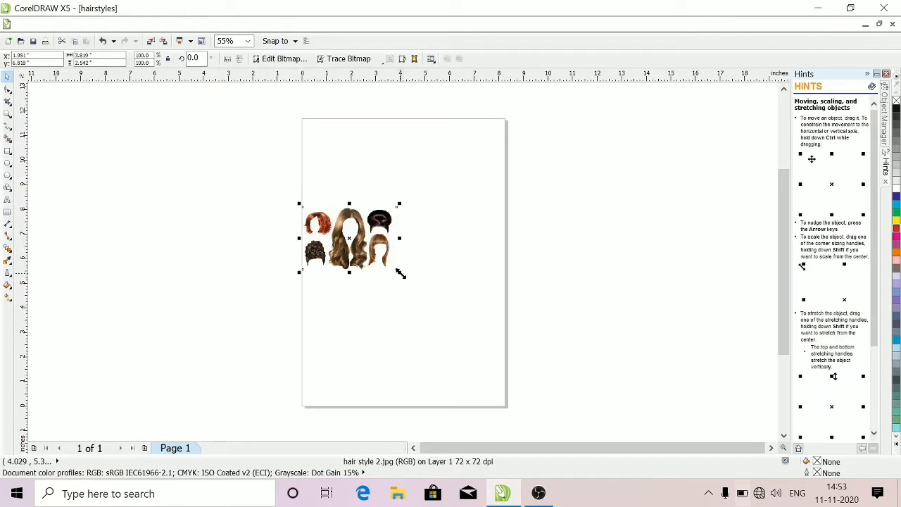
left_click_drag(400, 273, 574, 351)
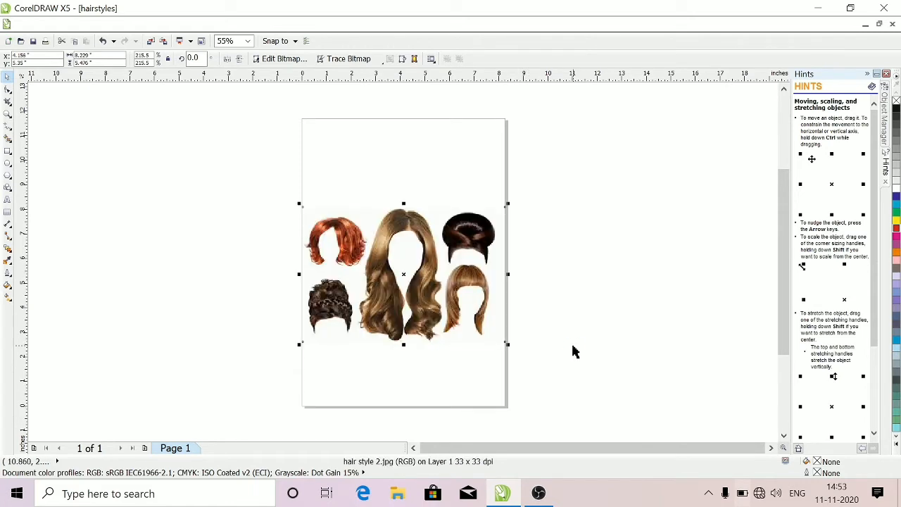
Start an Outline Trace of the bitmap as High Quality Image, with detail at maximum and smoothing at 100
left_click(345, 62)
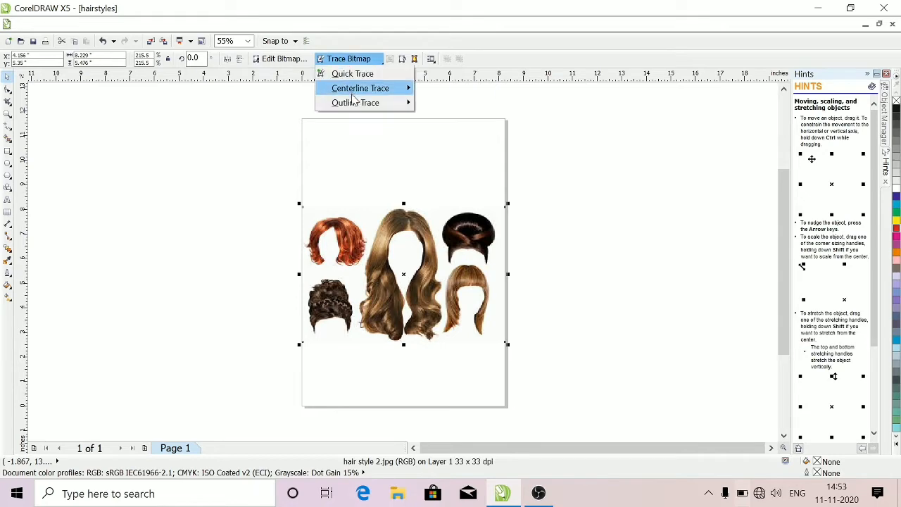
mouse_move(356, 104)
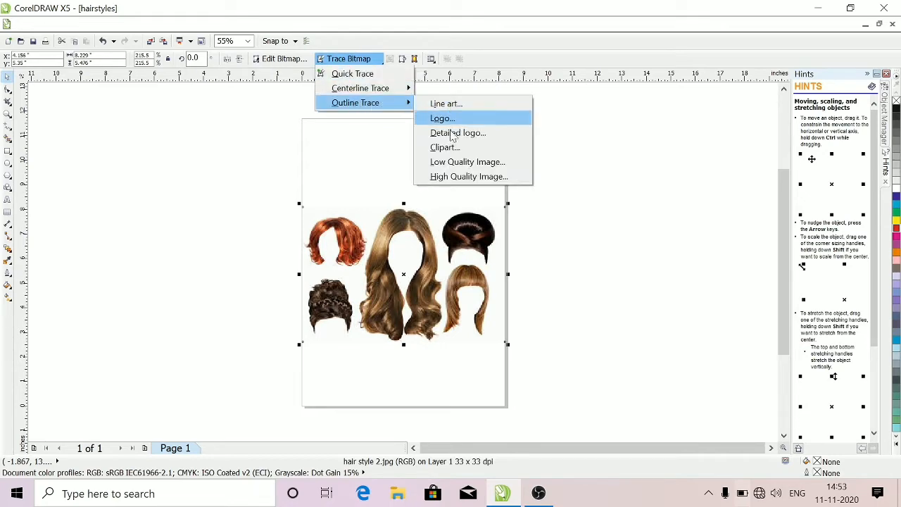
left_click(454, 181)
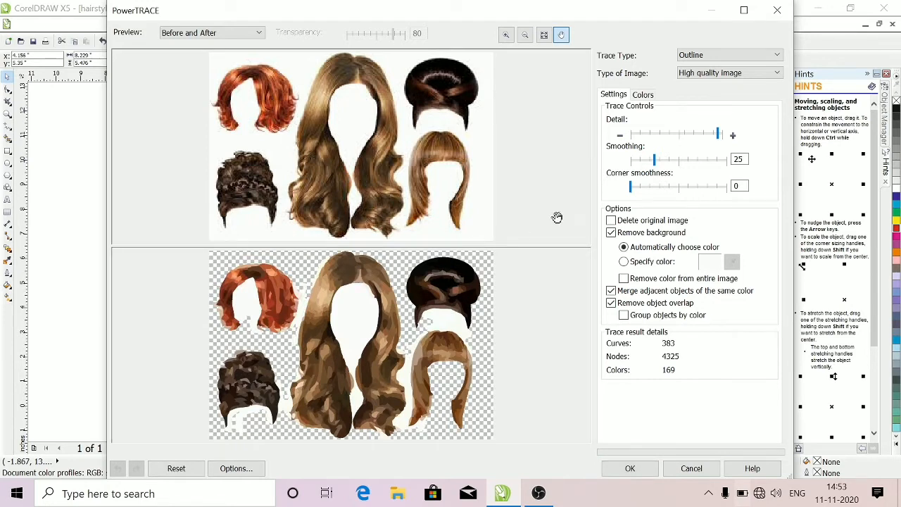
left_click(724, 135)
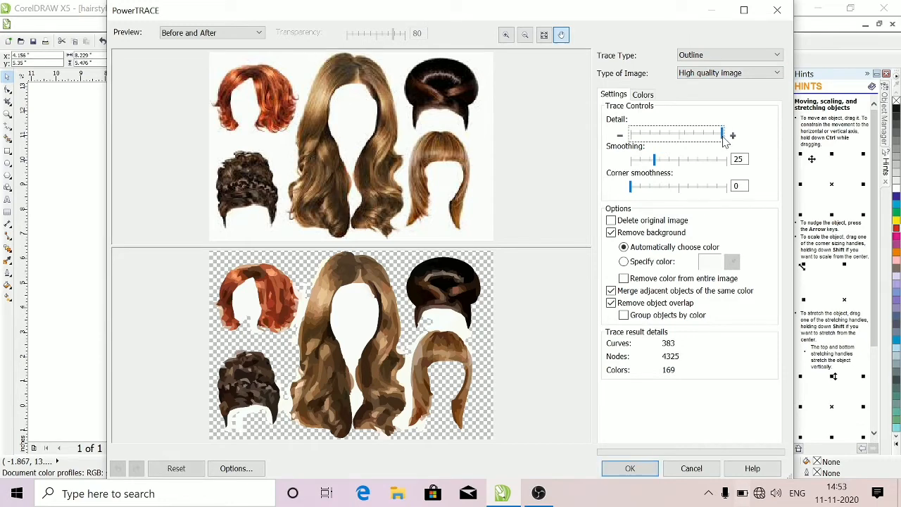
left_click(680, 162)
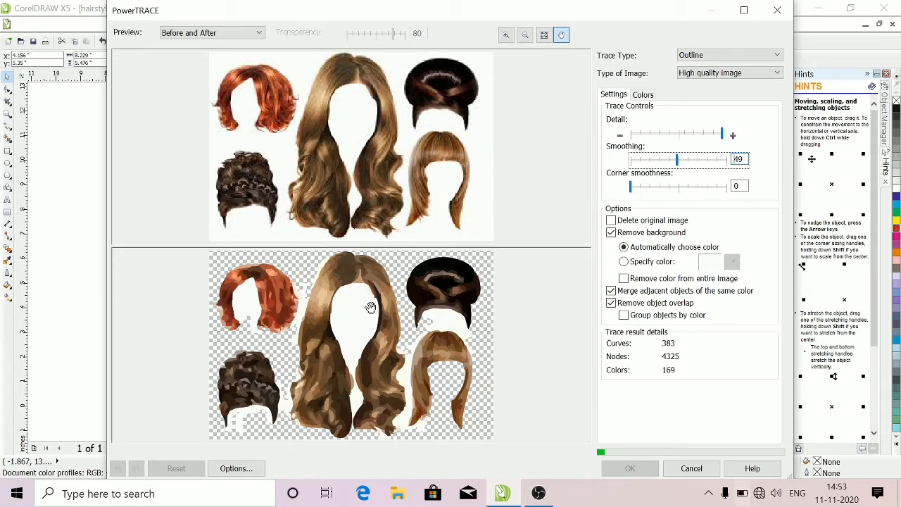
left_click(717, 161)
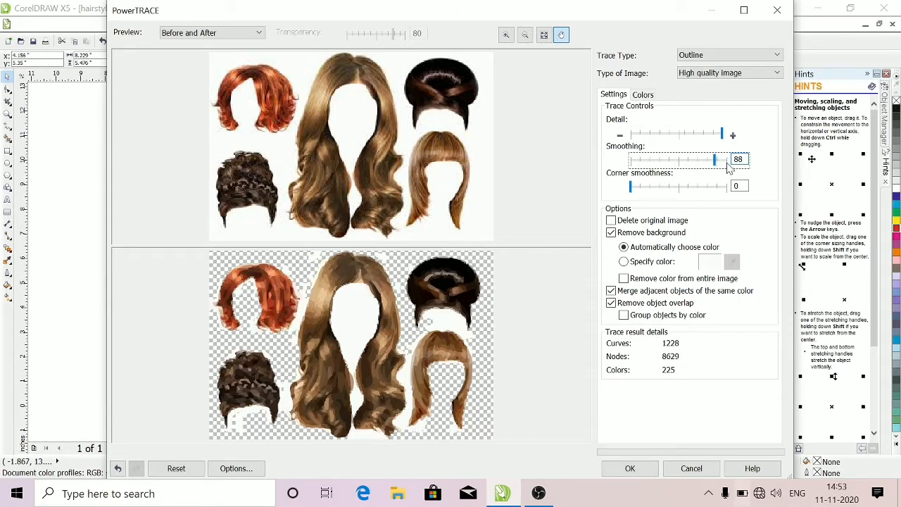
left_click(728, 162)
Set the trace's corner smoothness to 81 and apply the trace
left_click(680, 187)
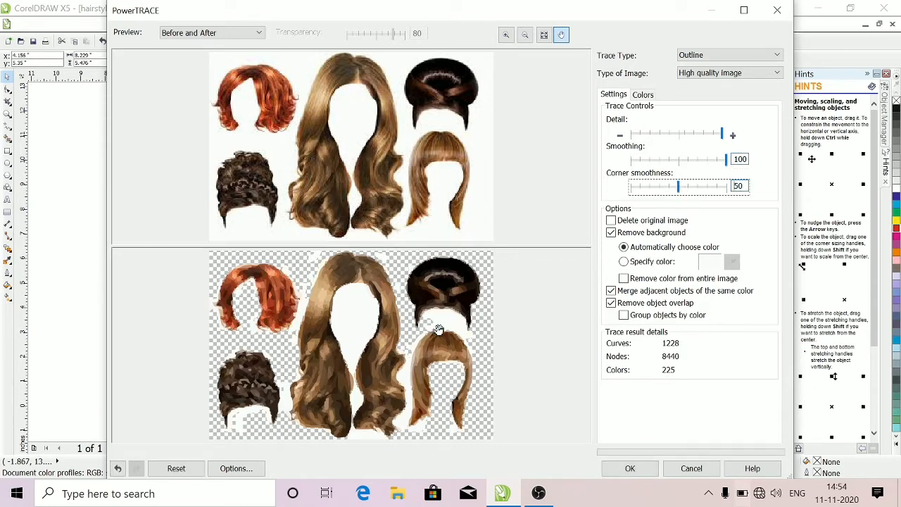
left_click(692, 188)
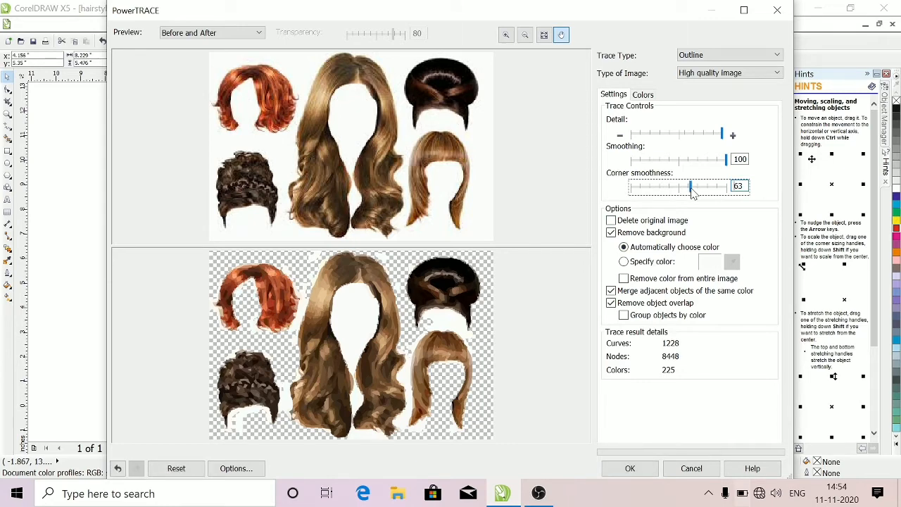
left_click(712, 188)
left_click(630, 469)
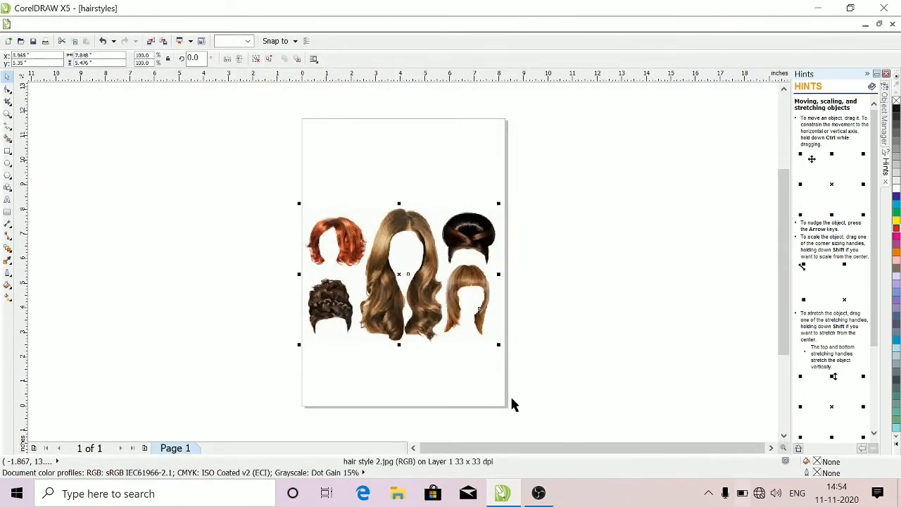
Move the traced group off the page, delete the original bitmap, and put the traced group back on the page
left_click_drag(415, 281, 185, 272)
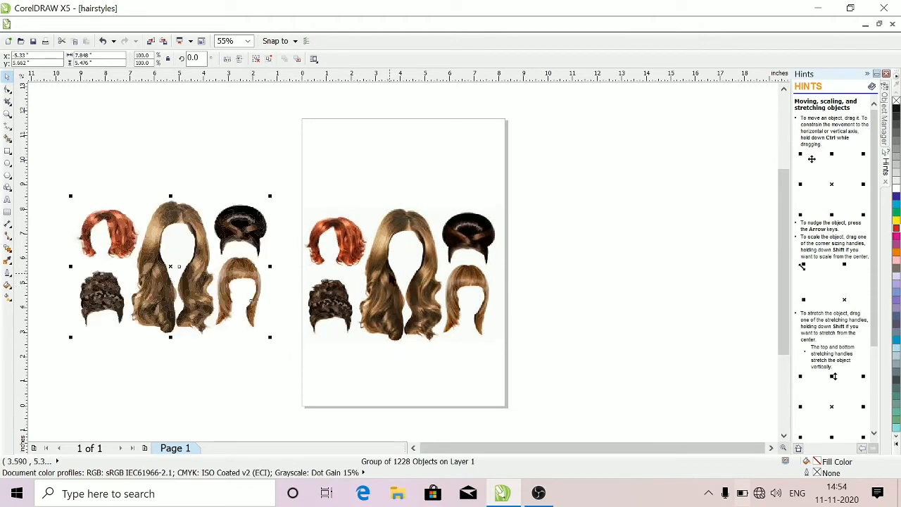
left_click(390, 273)
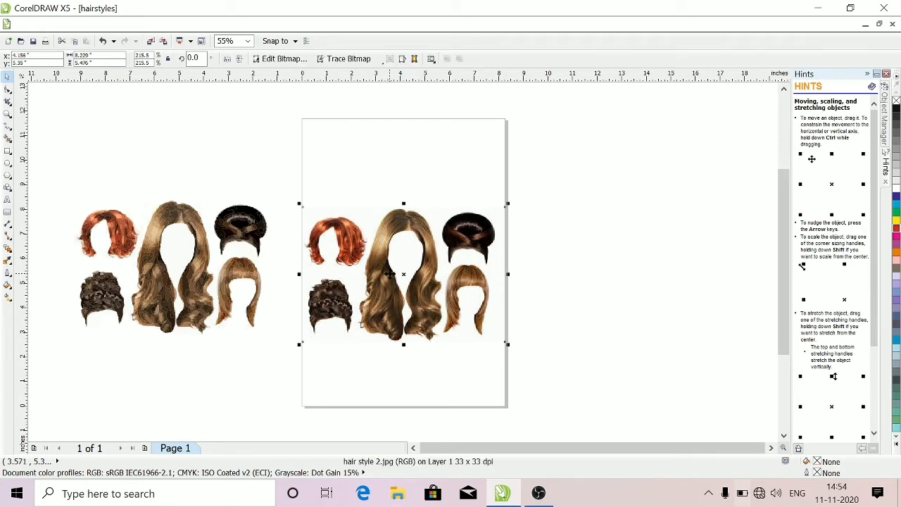
key("Delete")
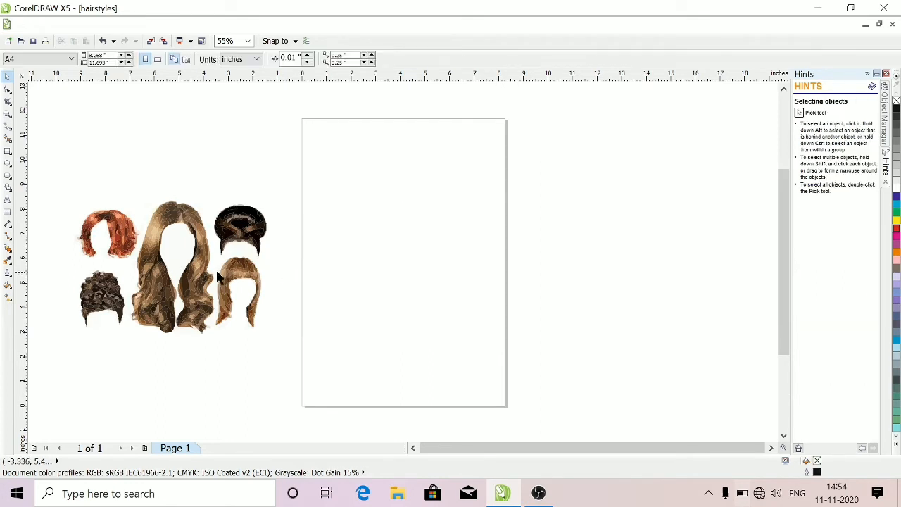
left_click_drag(198, 270, 428, 269)
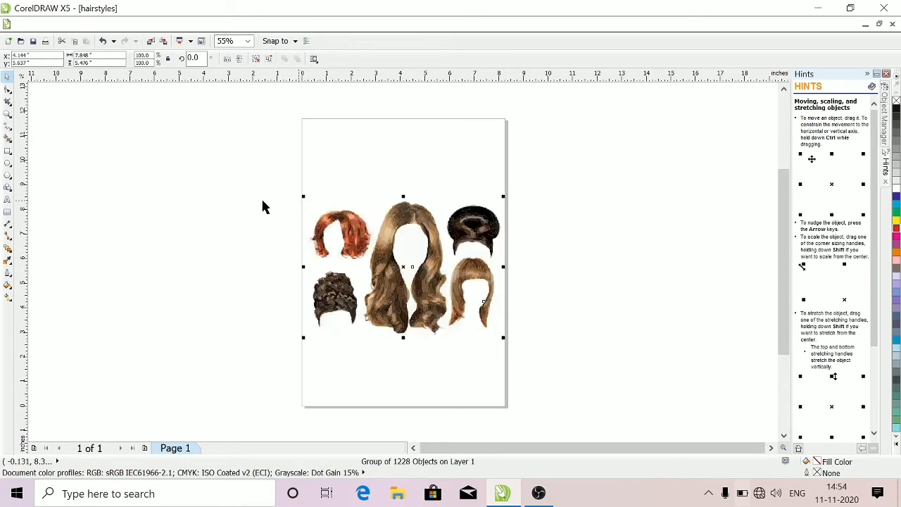
Draw a rectangle about 14.4 by 7.9 inches over the traced hairstyles and fill it with red
left_click(7, 152)
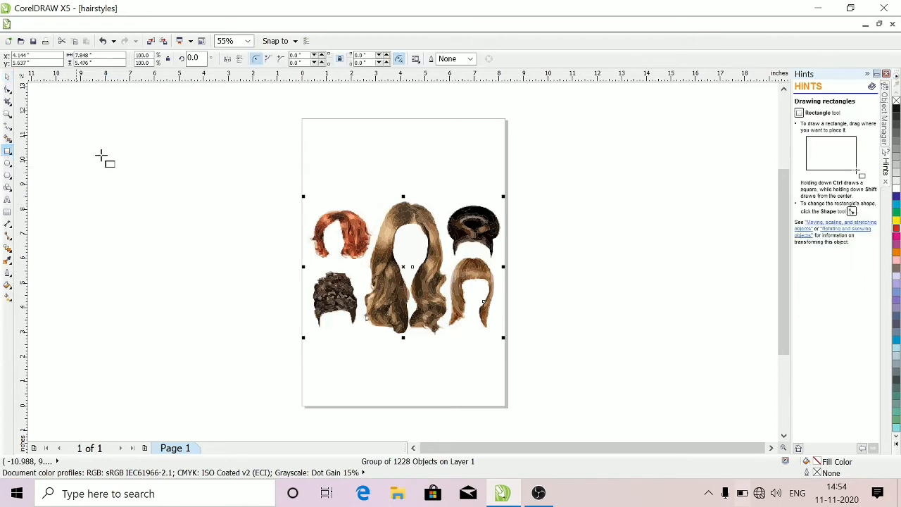
left_click_drag(145, 153, 498, 347)
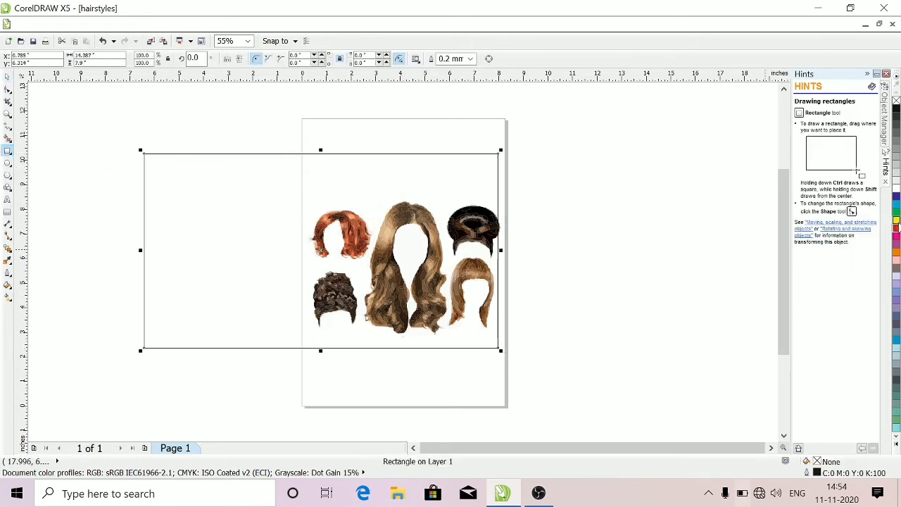
left_click(897, 227)
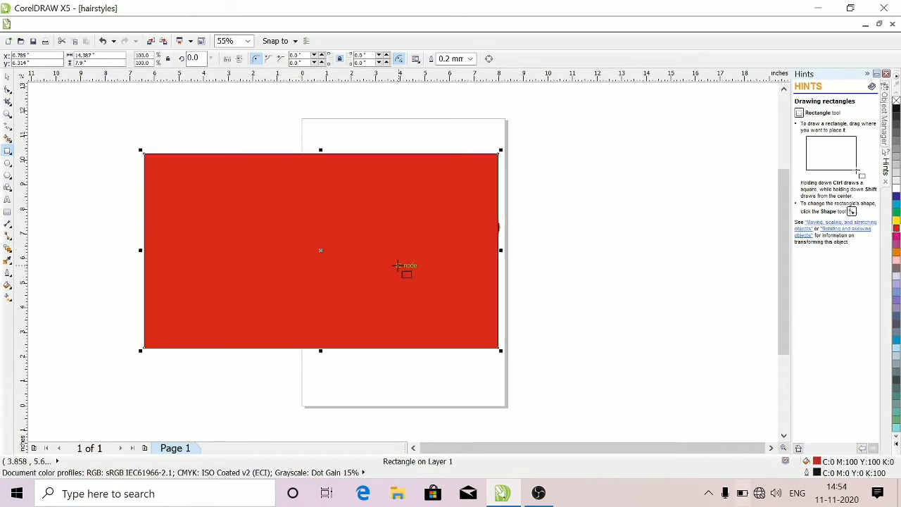
left_click_drag(406, 279, 391, 279)
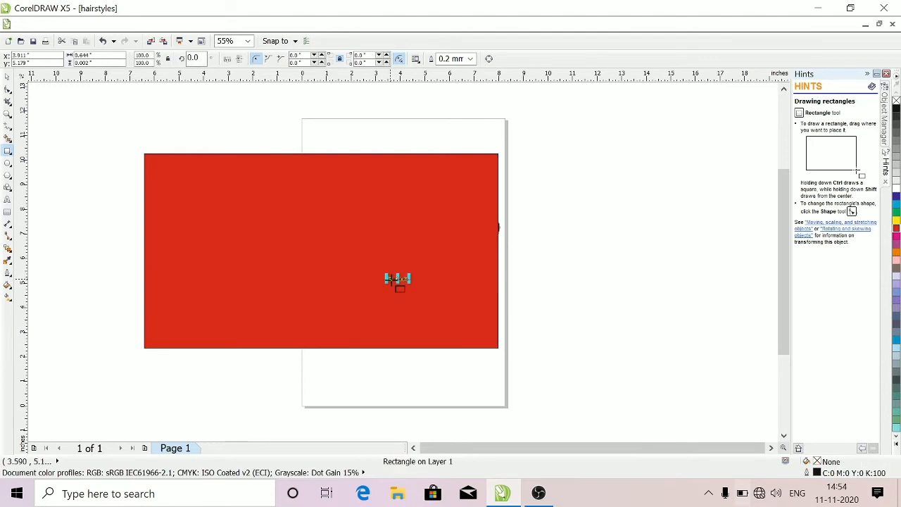
key("Delete")
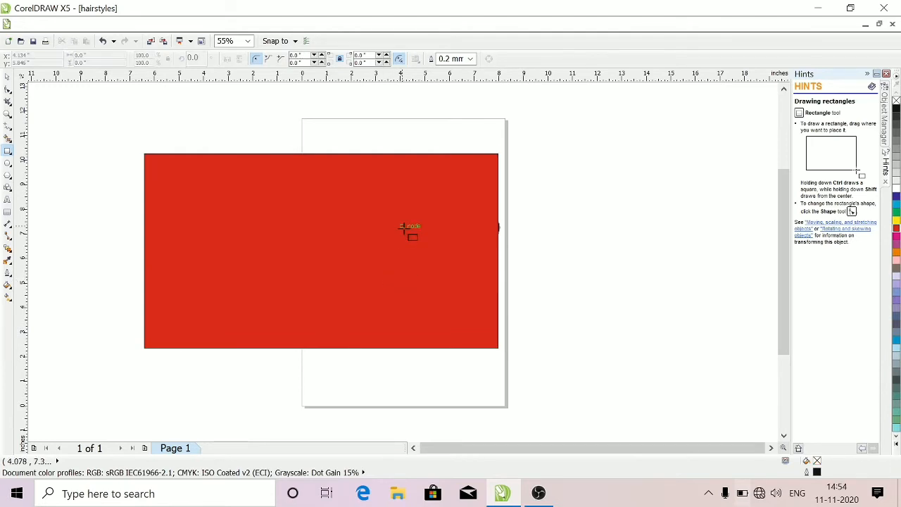
Send the red rectangle to the back of the page, behind the traced hairstyles
left_click(8, 77)
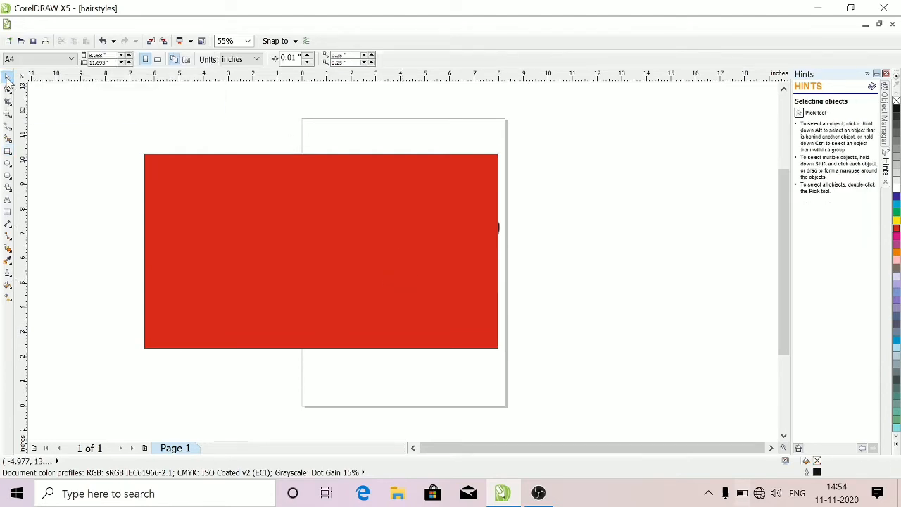
left_click(412, 250)
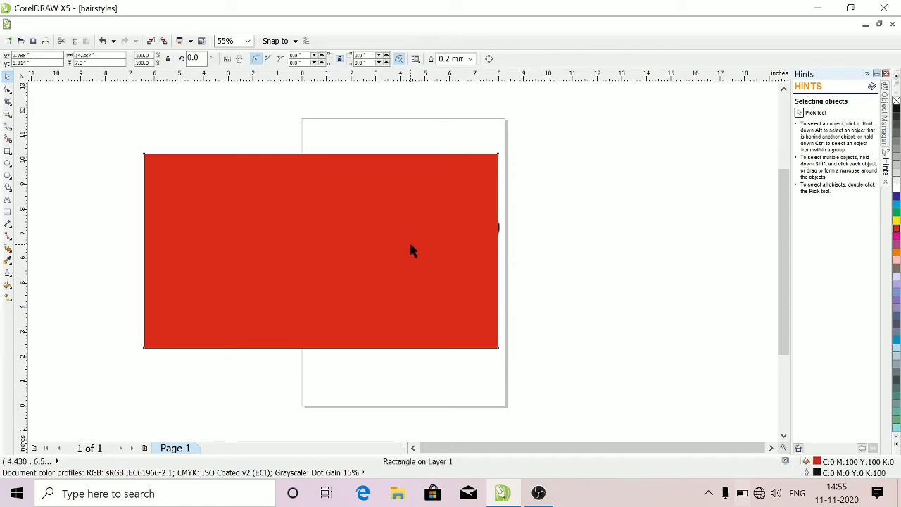
right_click(411, 245)
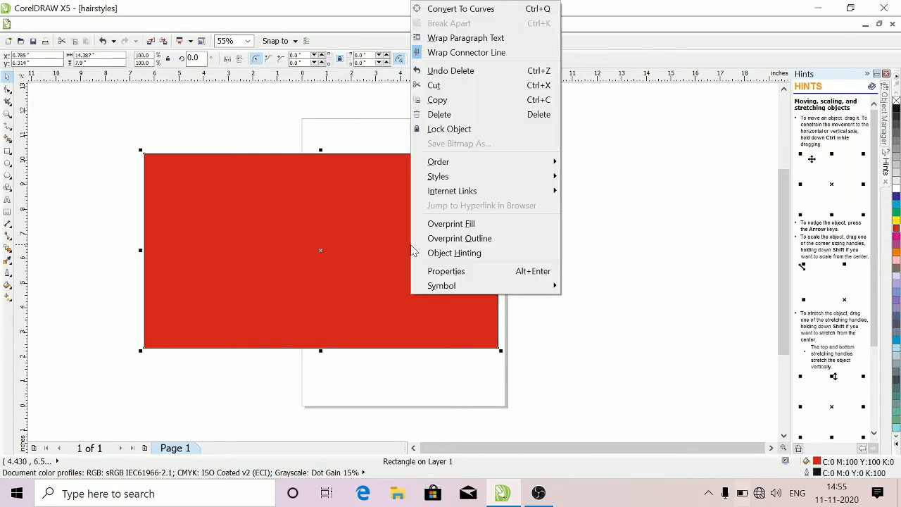
mouse_move(444, 164)
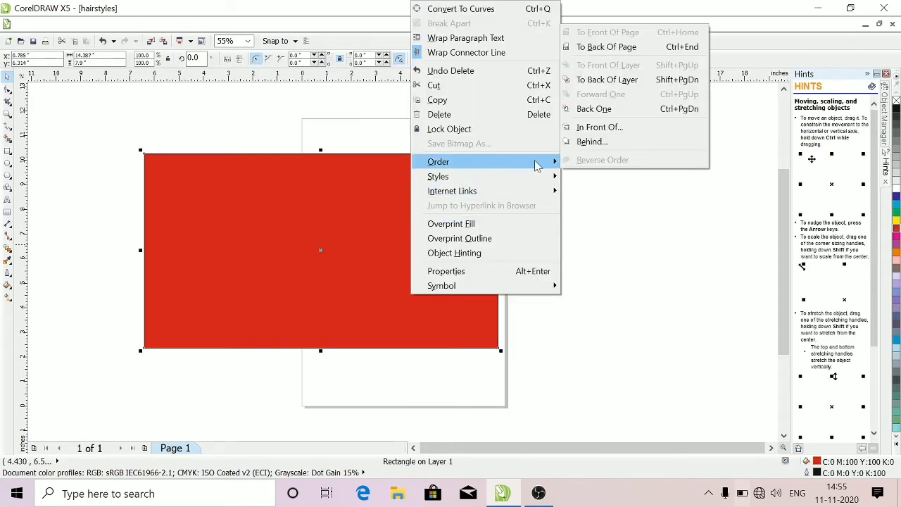
left_click(602, 47)
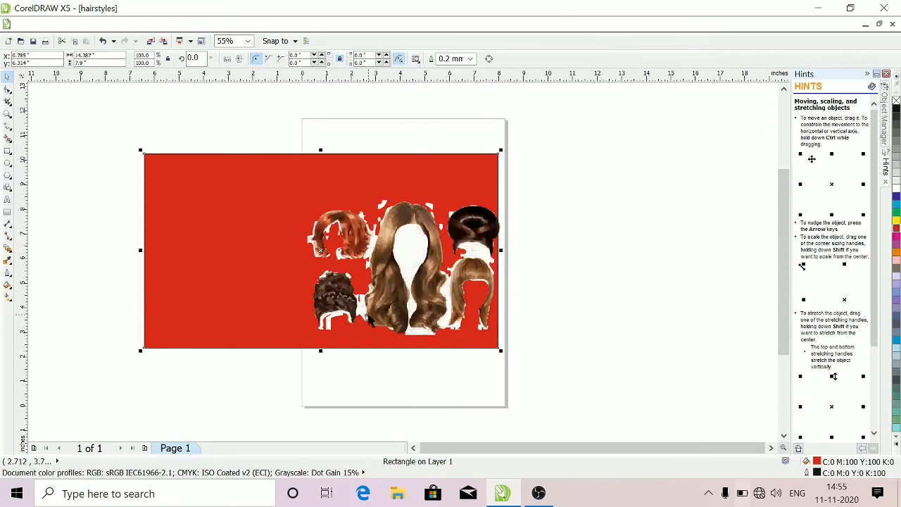
Move the traced hairstyles to the middle of the red rectangle and ungroup them
left_click_drag(413, 251, 338, 236)
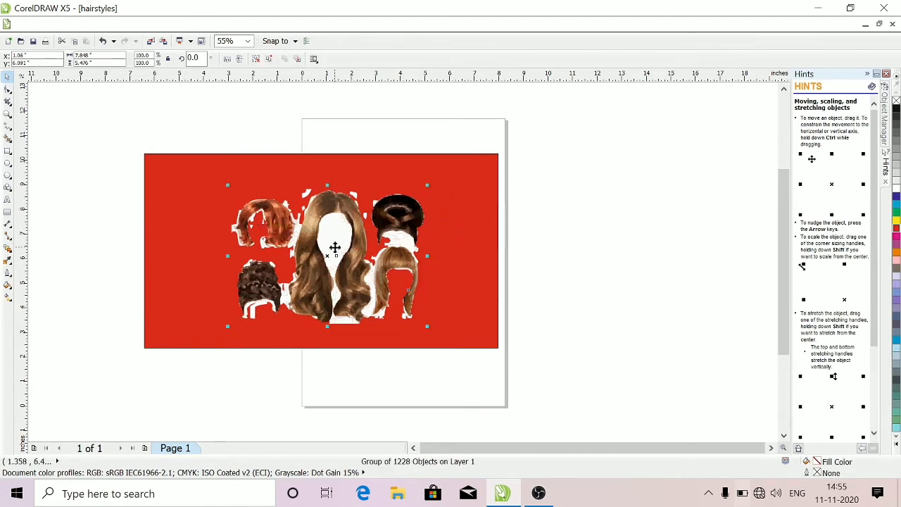
left_click(125, 246)
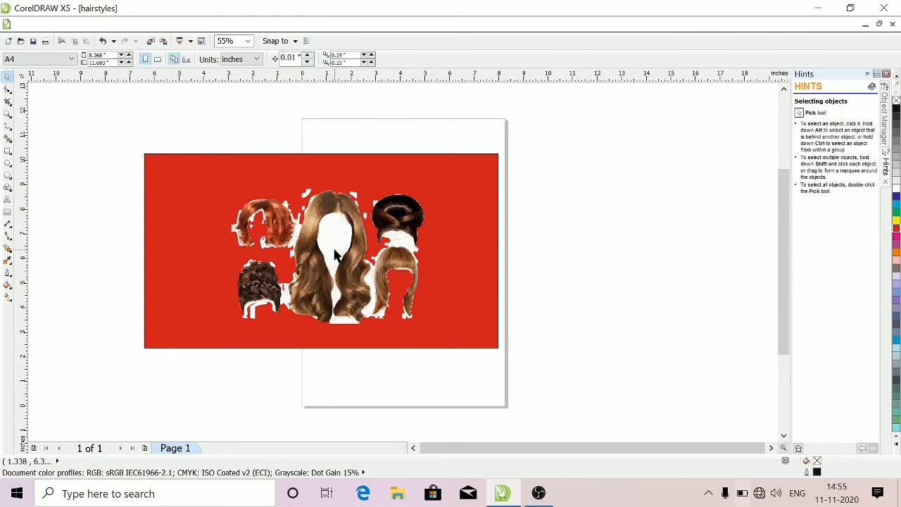
left_click(336, 253)
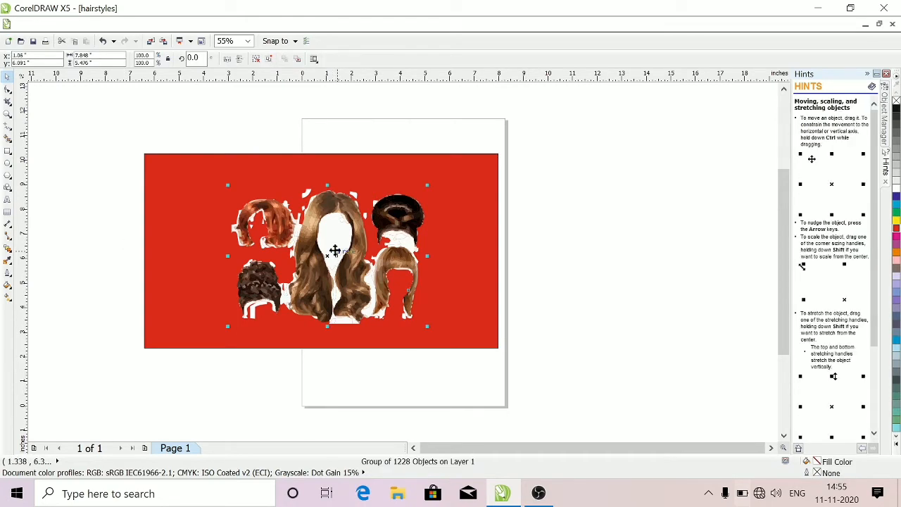
key("ctrl+u")
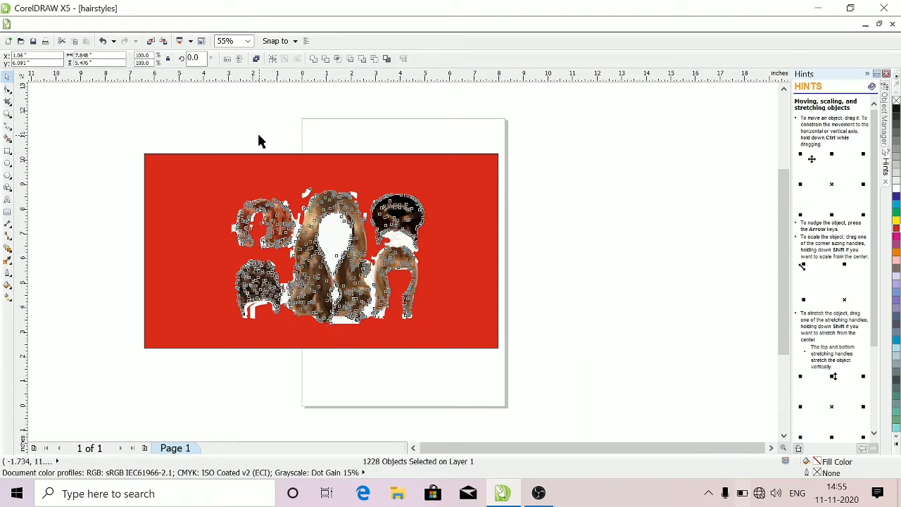
Delete the white pieces inside the long wavy hairstyle's face opening and directly below the black updo
key("Escape")
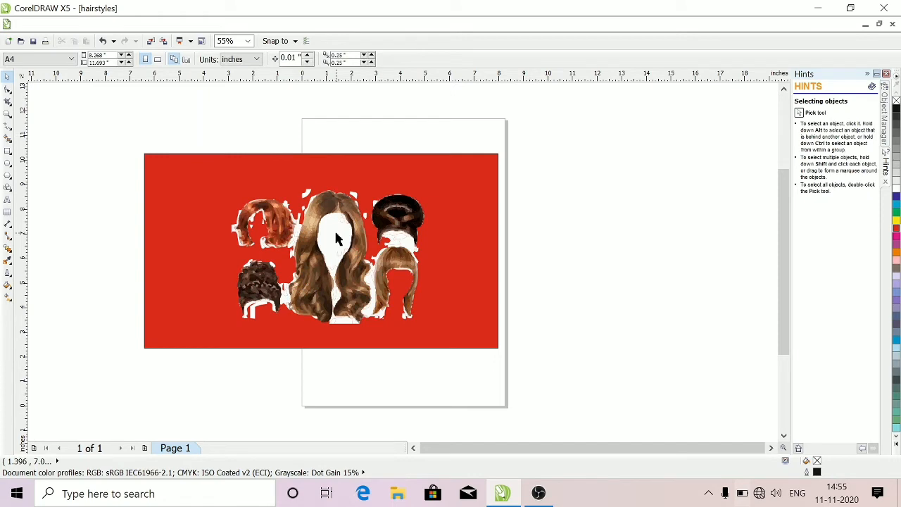
left_click(337, 238)
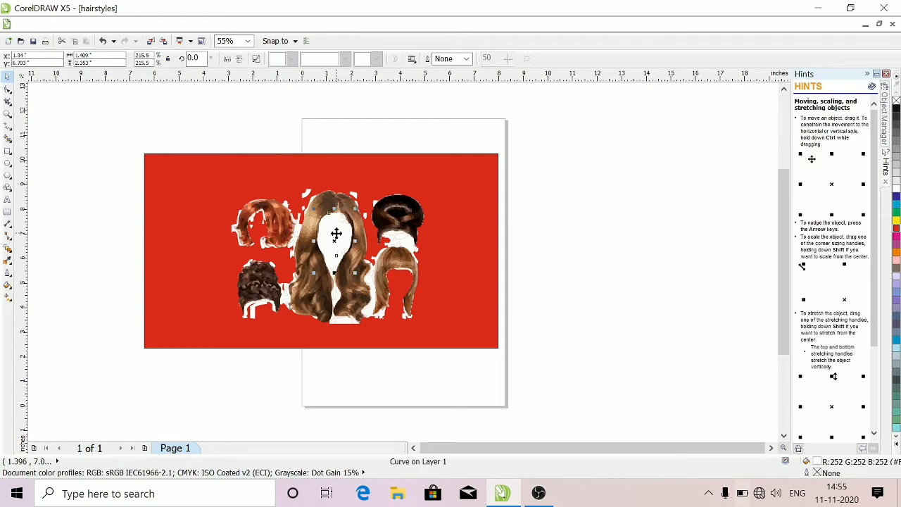
key("Delete")
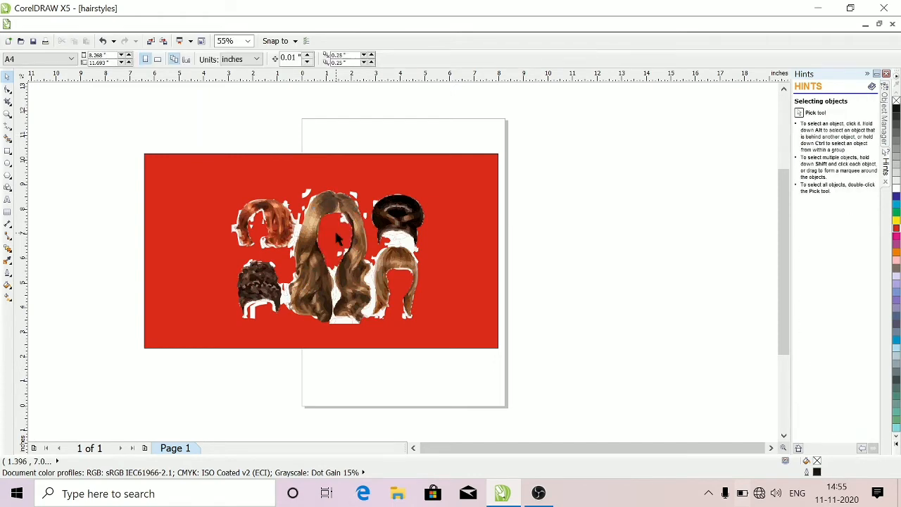
left_click(403, 238)
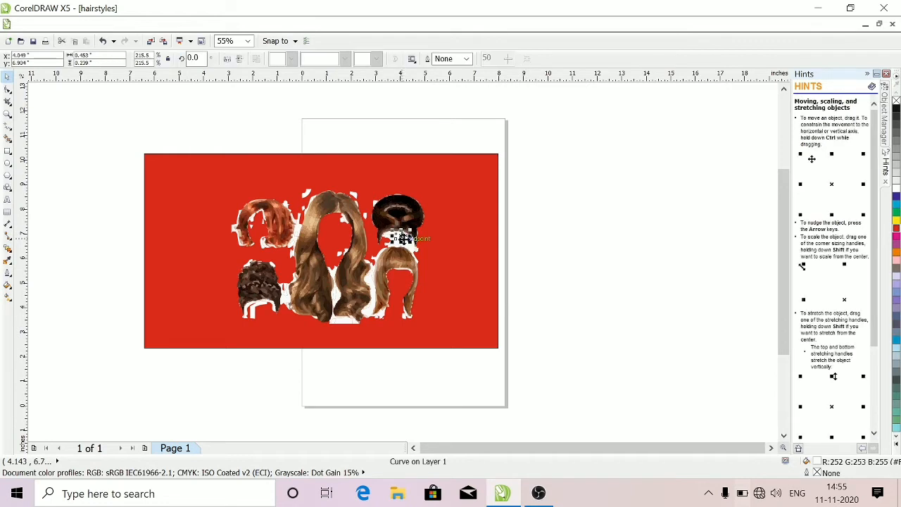
key("Delete")
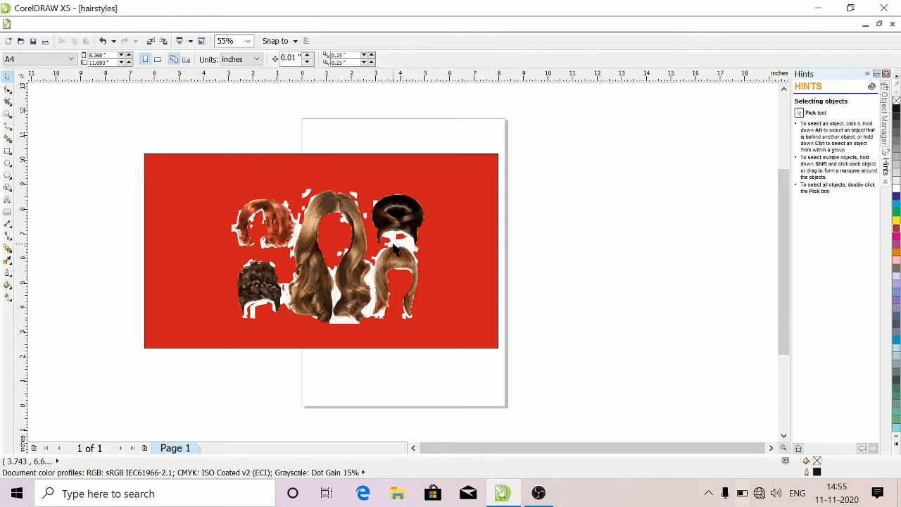
left_click(394, 244)
key("Delete")
Delete white pieces between the long and fringed hairstyles, in the long hairstyle's centre gap, and beneath its lower ends
left_click(371, 278)
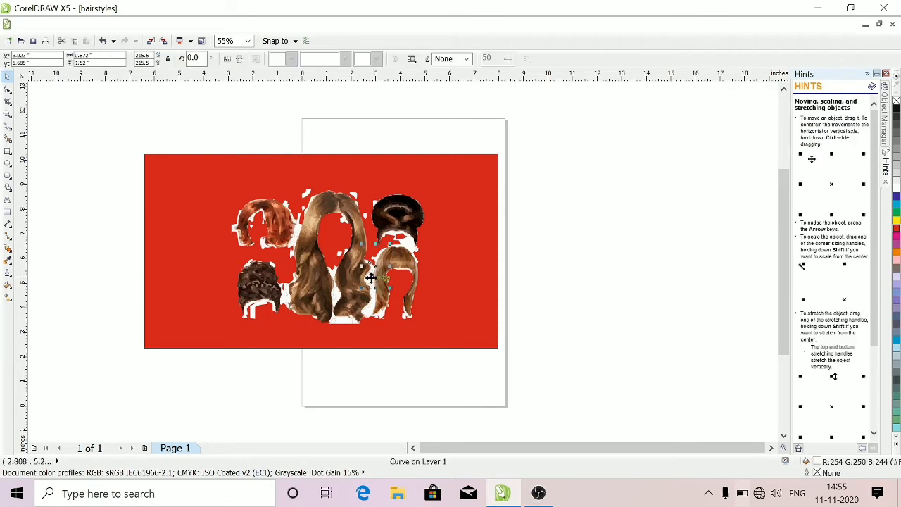
key("Delete")
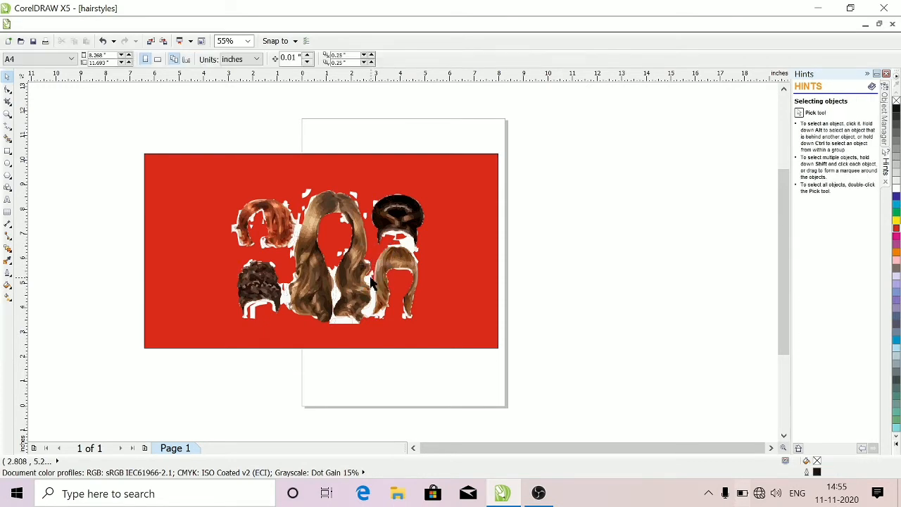
left_click(335, 296)
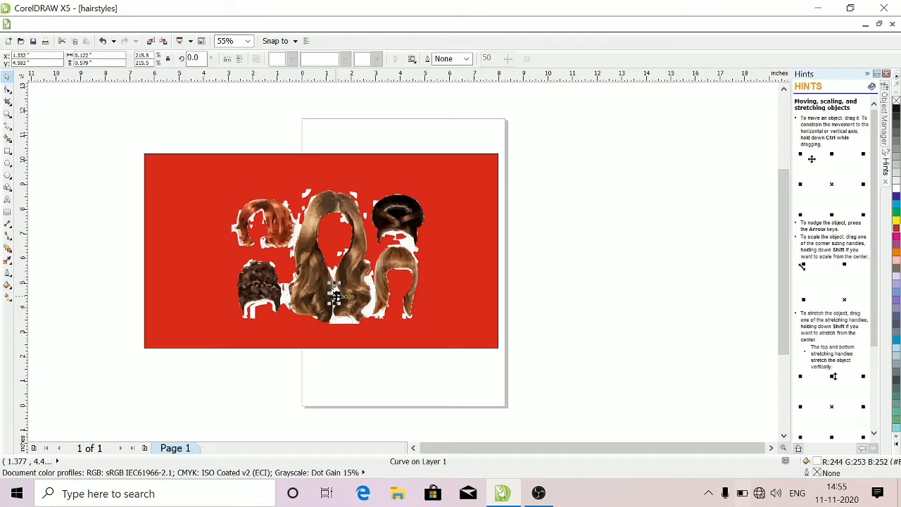
key("Delete")
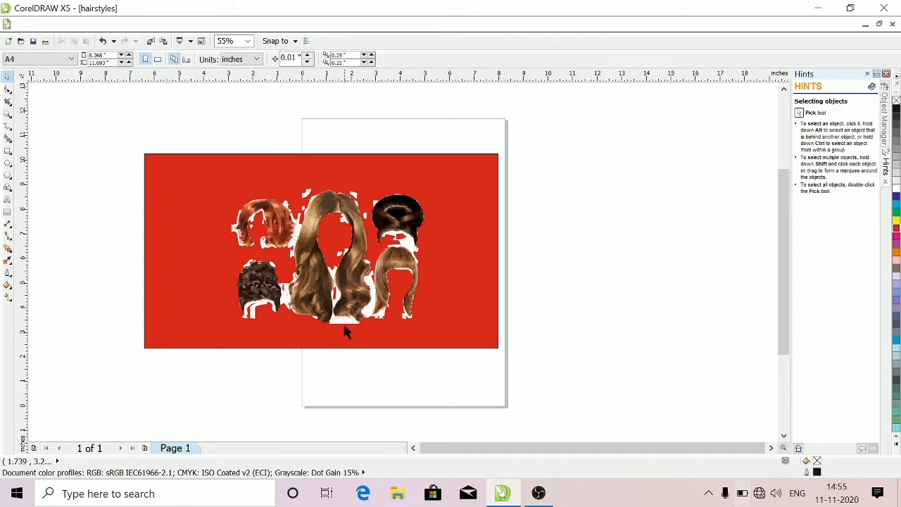
left_click(341, 318)
key("Delete")
Delete the white pieces above the long hairstyle, beside the red one, and between the black updo and the fringed hairstyle
left_click(248, 41)
left_click(236, 54)
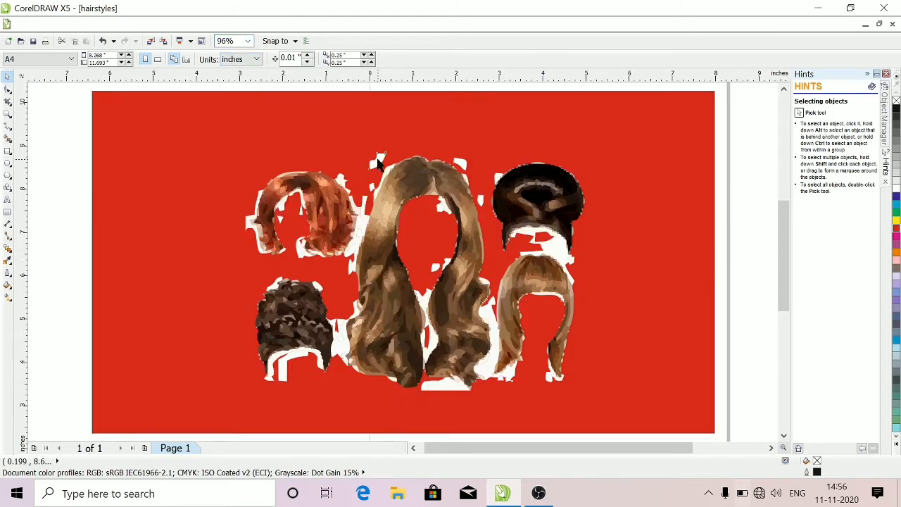
left_click(378, 160)
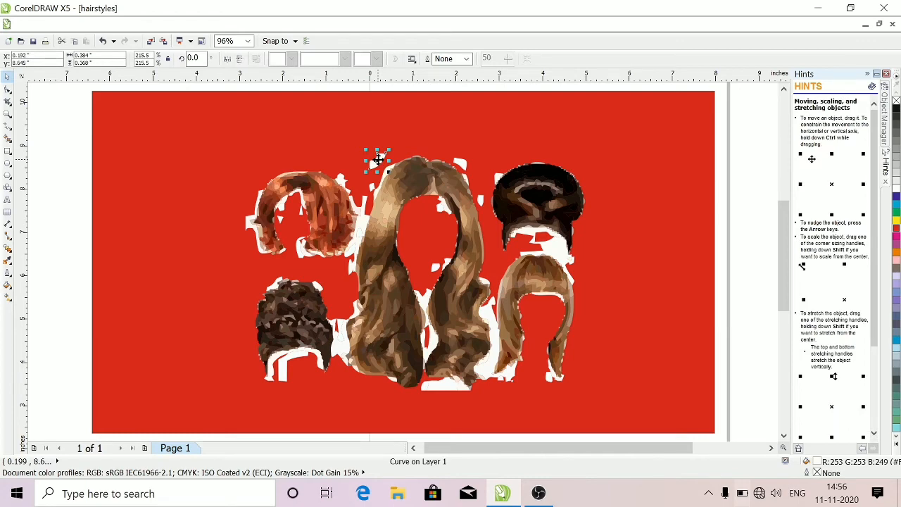
key("Escape")
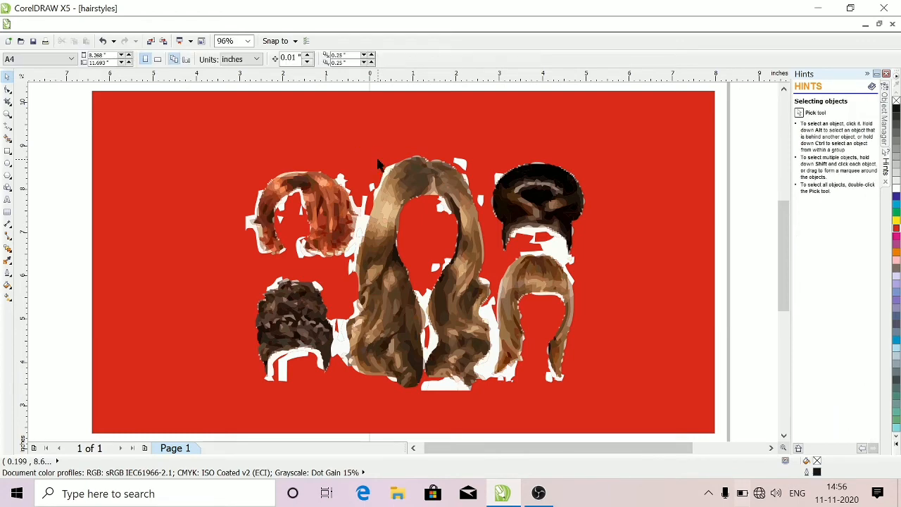
left_click(359, 233)
key("Escape")
left_click(556, 248)
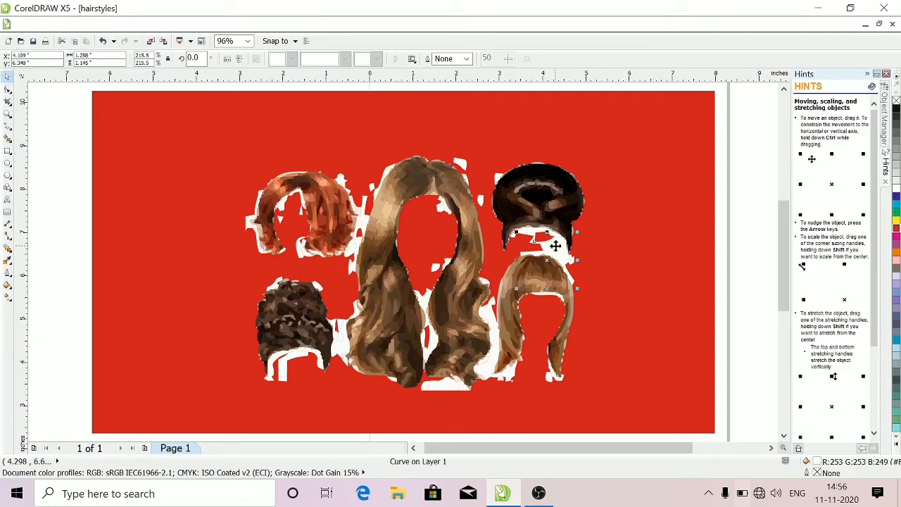
key("Escape")
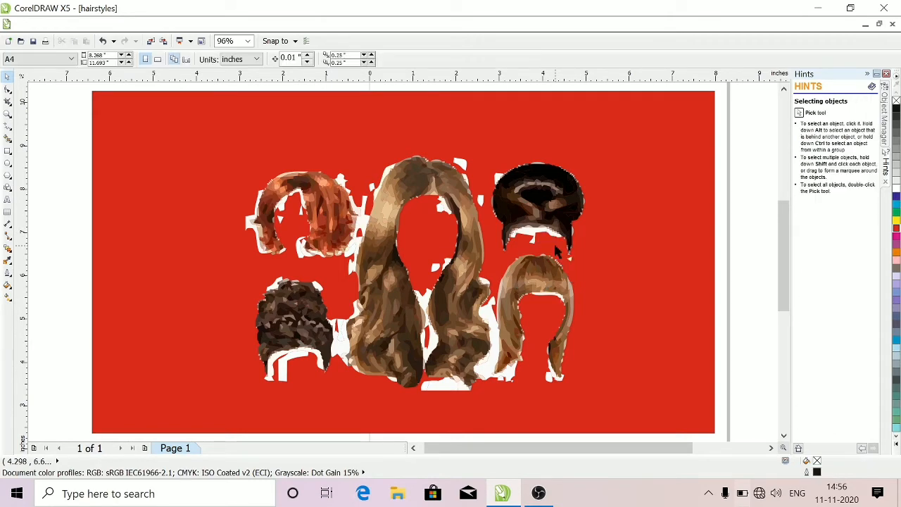
Delete the remaining white pieces beside the long hairstyle's lower curls, under its ends, and in its centre gap
left_click(490, 366)
key("Escape")
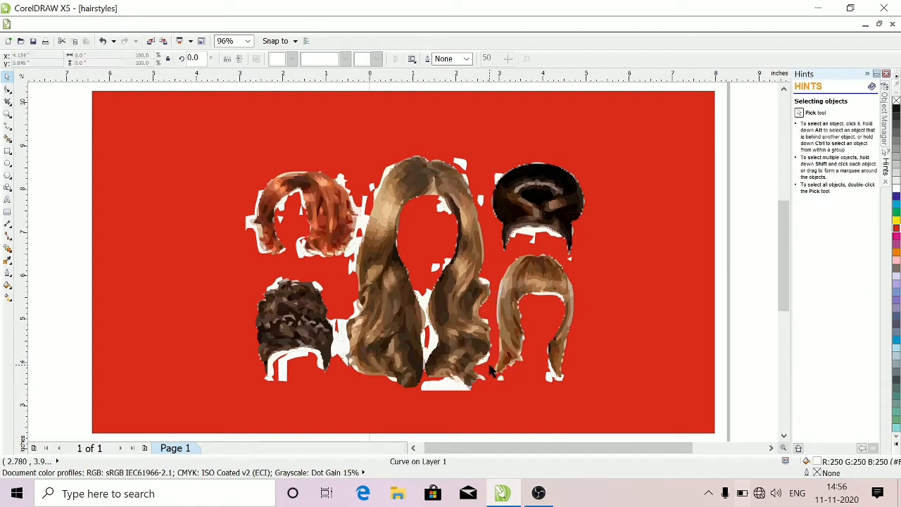
left_click(442, 387)
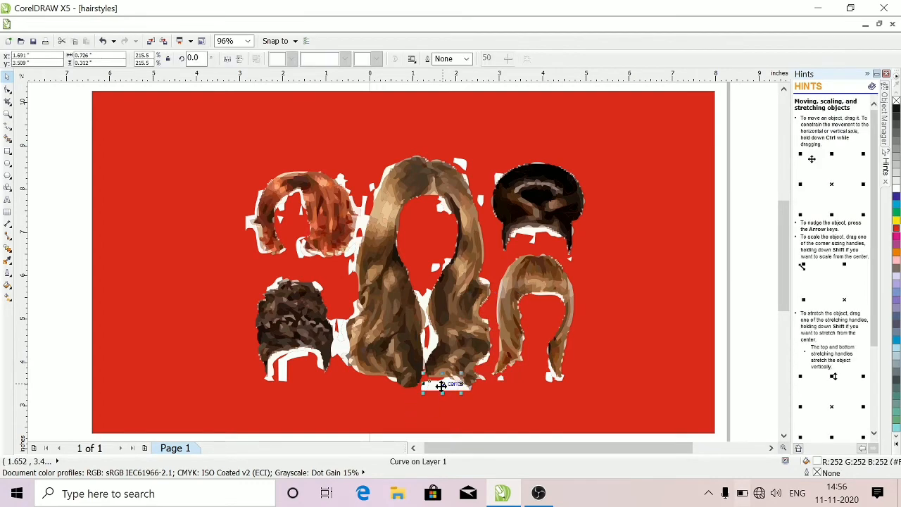
key("Delete")
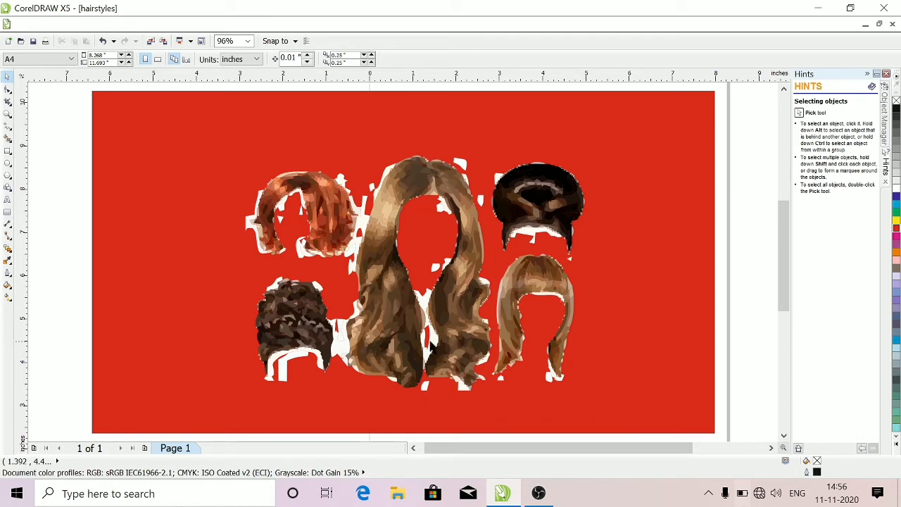
left_click(433, 343)
key("Delete")
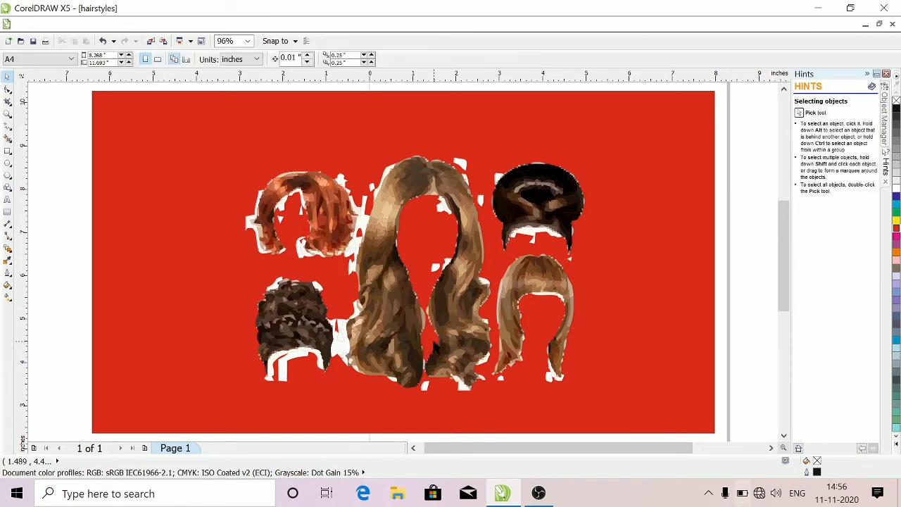
Delete the white pieces beside the dark curly hairstyle and inside its lower opening
left_click(340, 343)
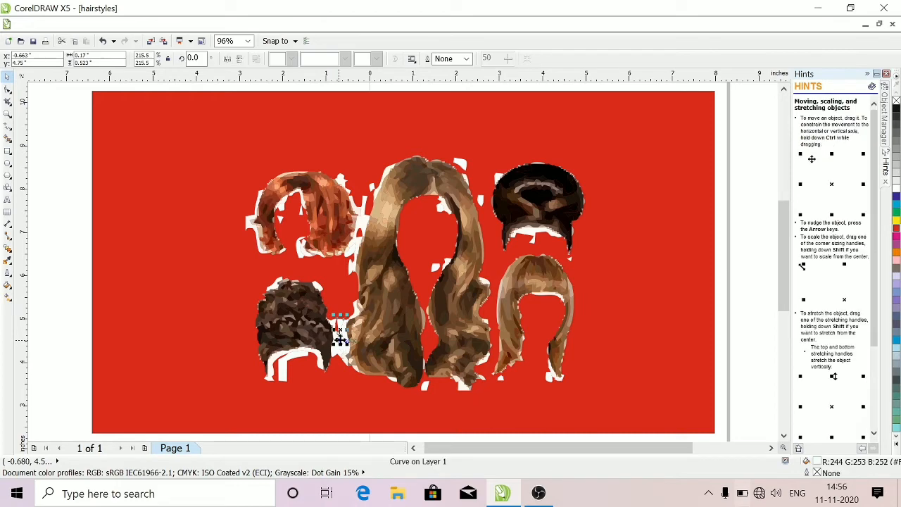
key("Delete")
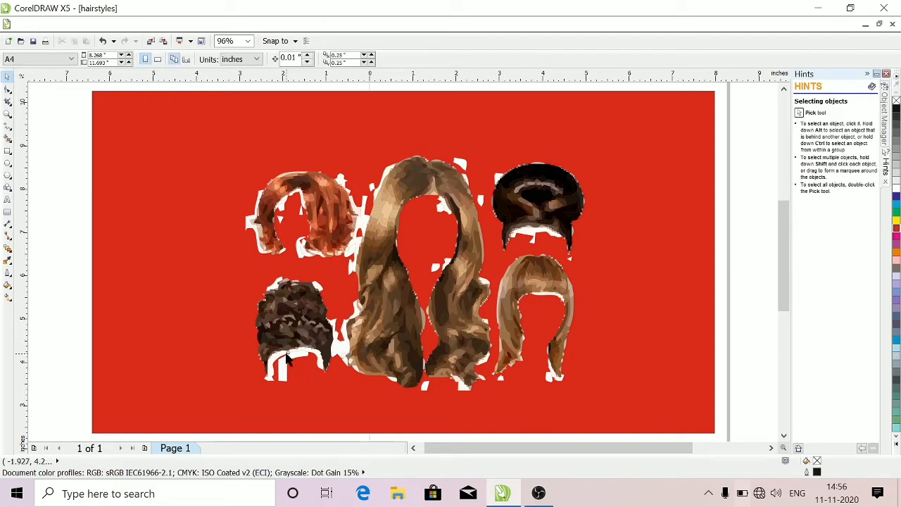
left_click(287, 354)
key("Delete")
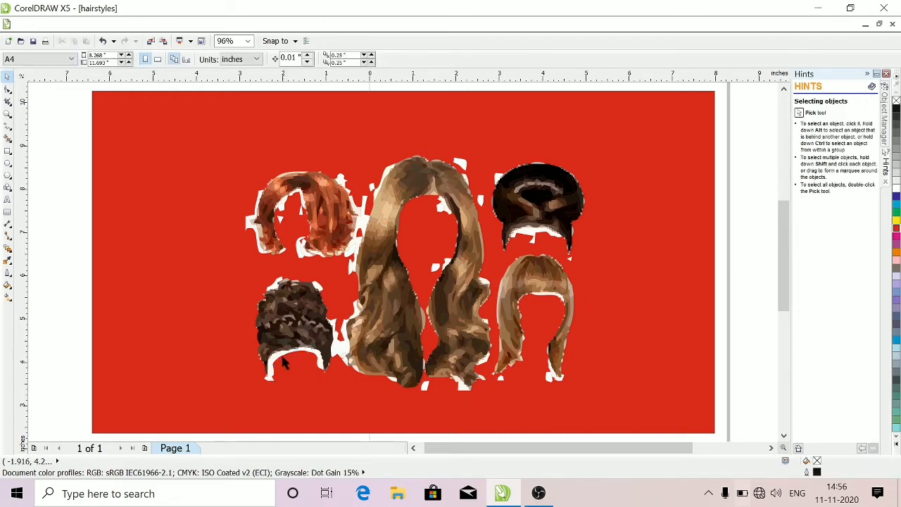
left_click(271, 361)
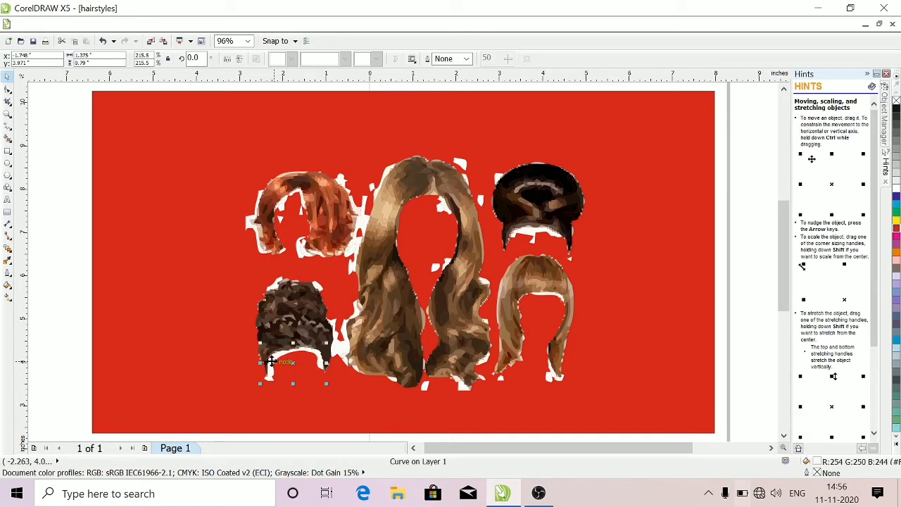
key("Delete")
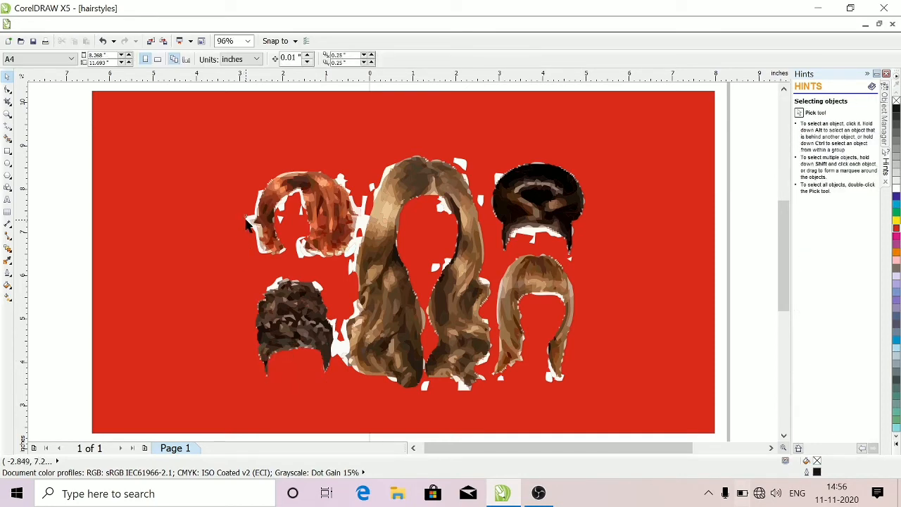
Delete the white pieces at the outer edge and inside the face opening of the short red hairstyle
left_click(247, 221)
key("Escape")
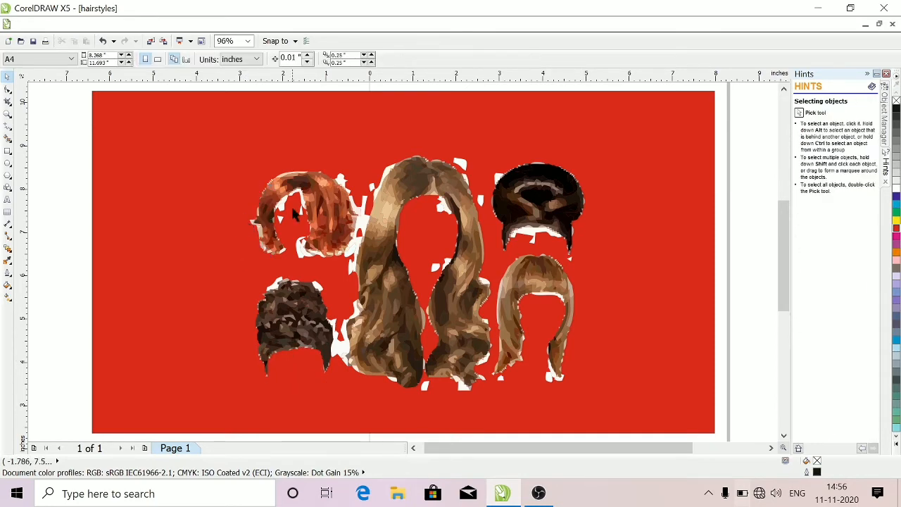
left_click(279, 210)
key("Escape")
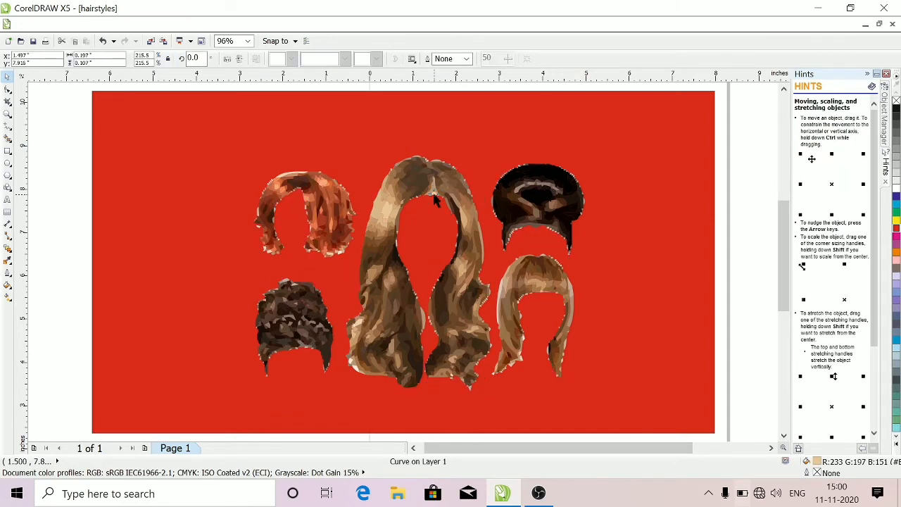
Delete the last leftover fragments along the edges of the fringed and short red hairstyles
key("Escape")
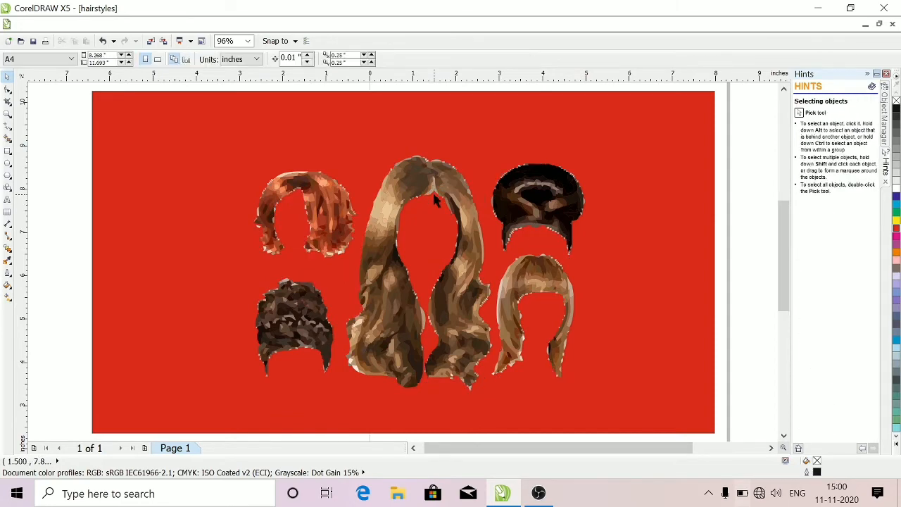
left_click(523, 341)
key("Escape")
left_click(340, 258)
key("Escape")
Delete the red background rectangle behind the cleaned hairstyles
left_click(153, 208)
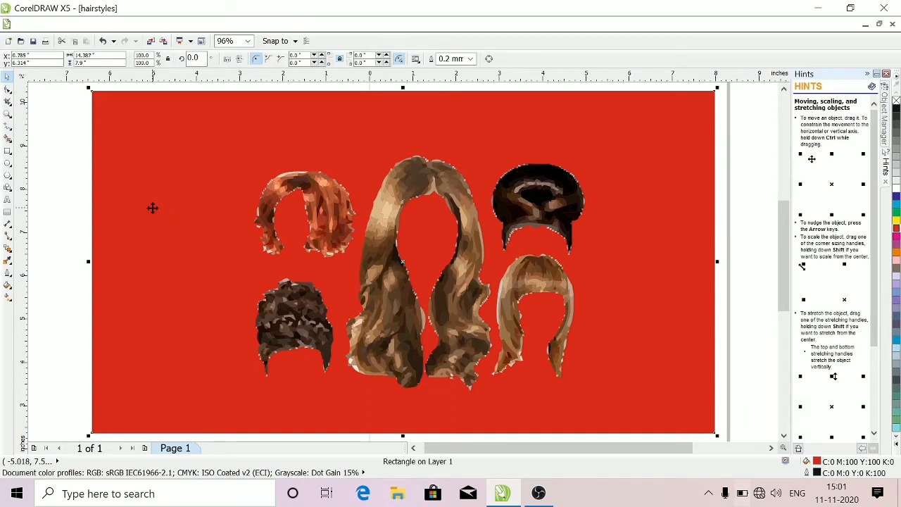
key("Delete")
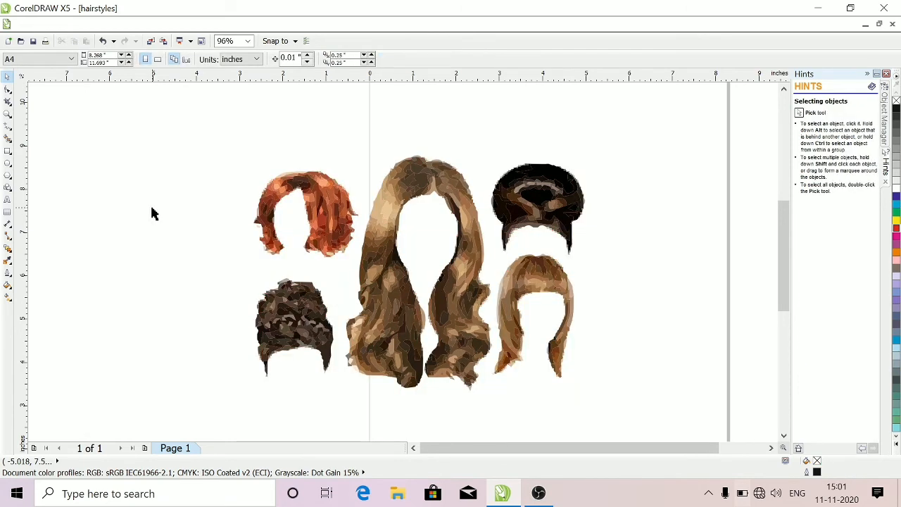
left_click_drag(152, 211, 65, 147)
Group all the pieces of the short red hairstyle and move the group up and left, away from the other hairstyles
left_click_drag(215, 146, 359, 259)
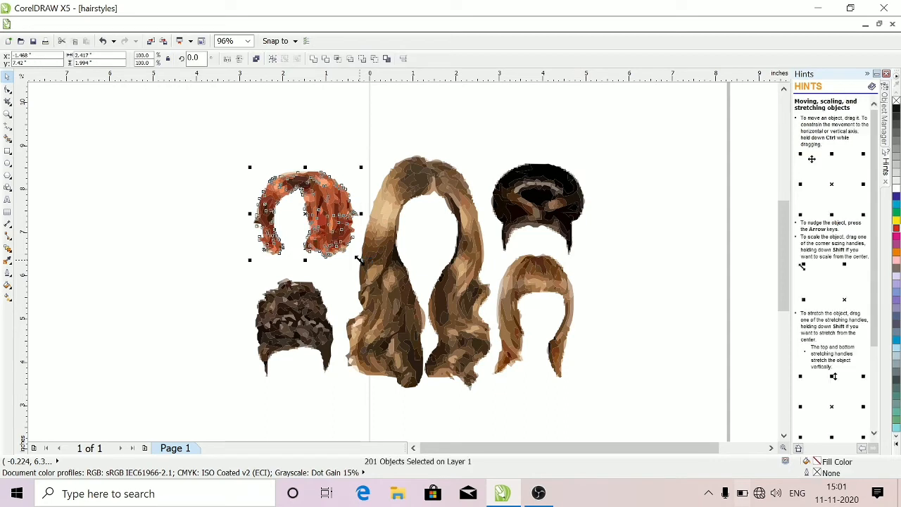
key("ctrl+g")
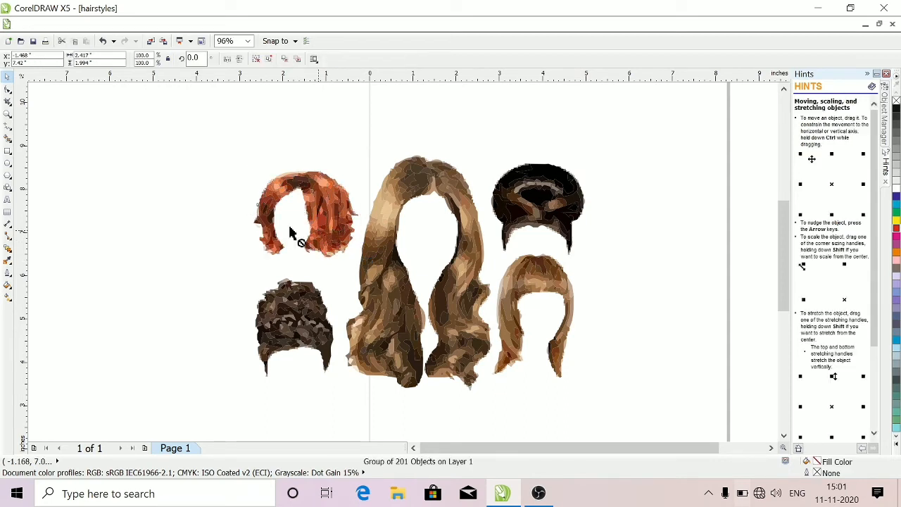
left_click_drag(318, 231, 130, 181)
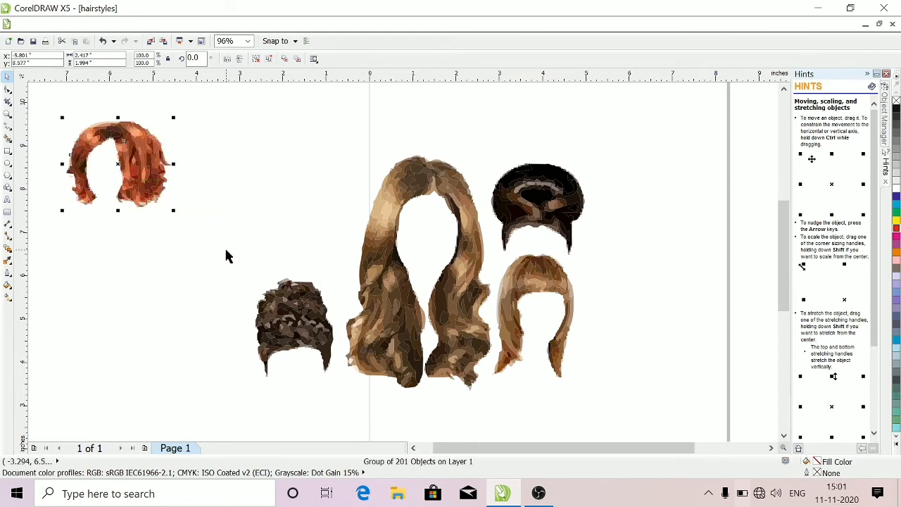
Group all the pieces of the dark curly hairstyle and move the group left, below the short red hairstyle
left_click_drag(238, 274, 341, 385)
key("ctrl+u")
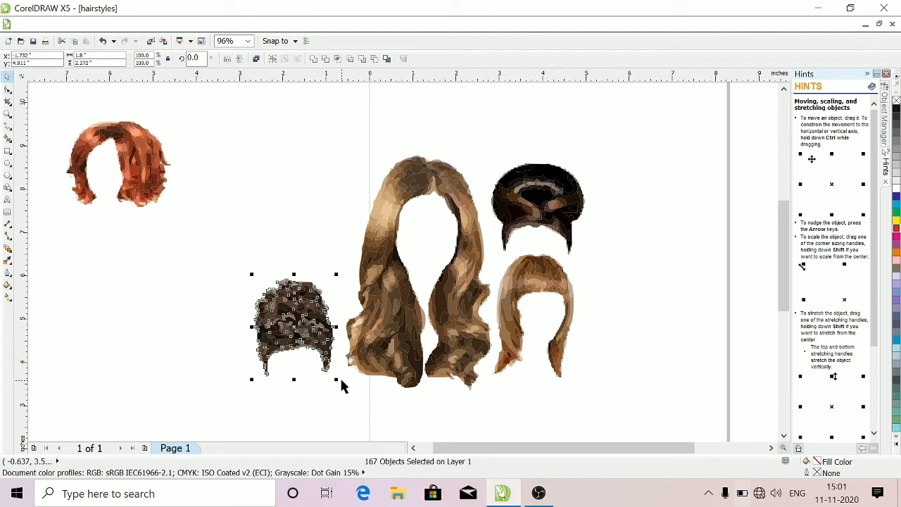
key("ctrl+g")
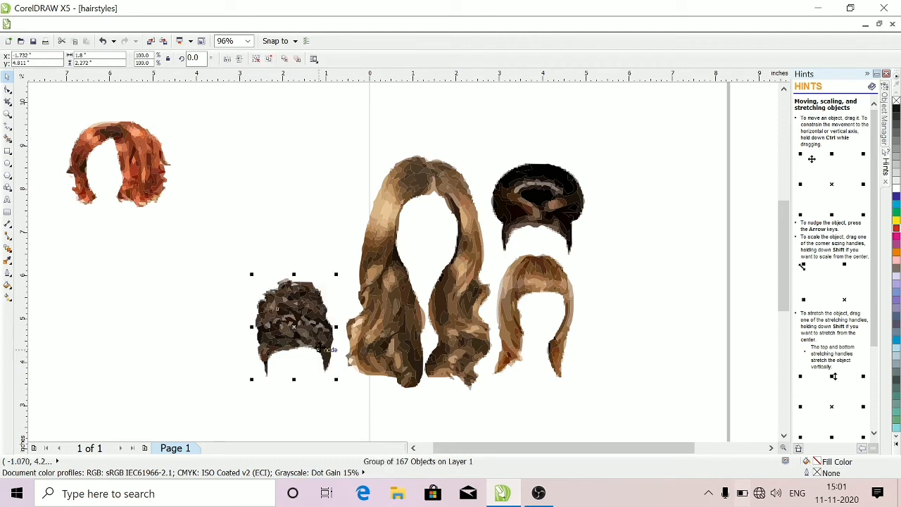
left_click_drag(308, 333, 130, 317)
Group all the pieces of the black updo hairstyle and move the group right, near the page's right edge
left_click_drag(482, 138, 592, 265)
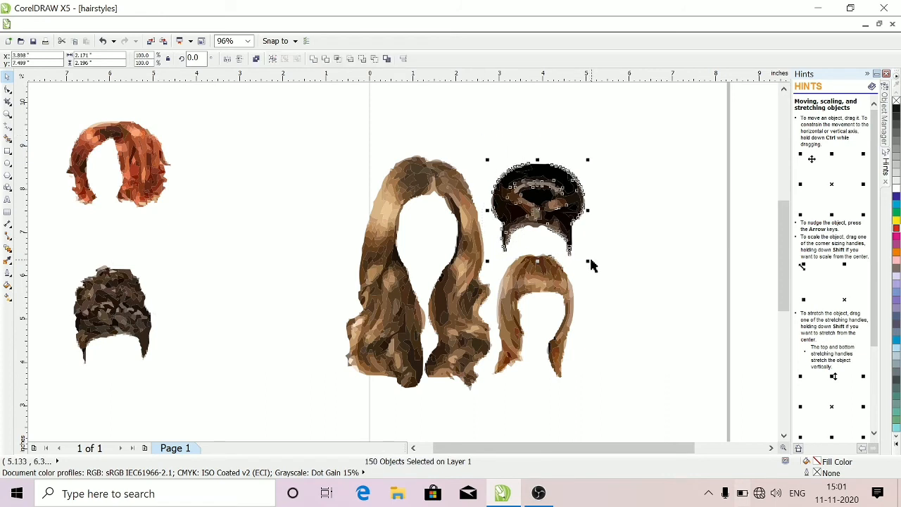
key("ctrl+g")
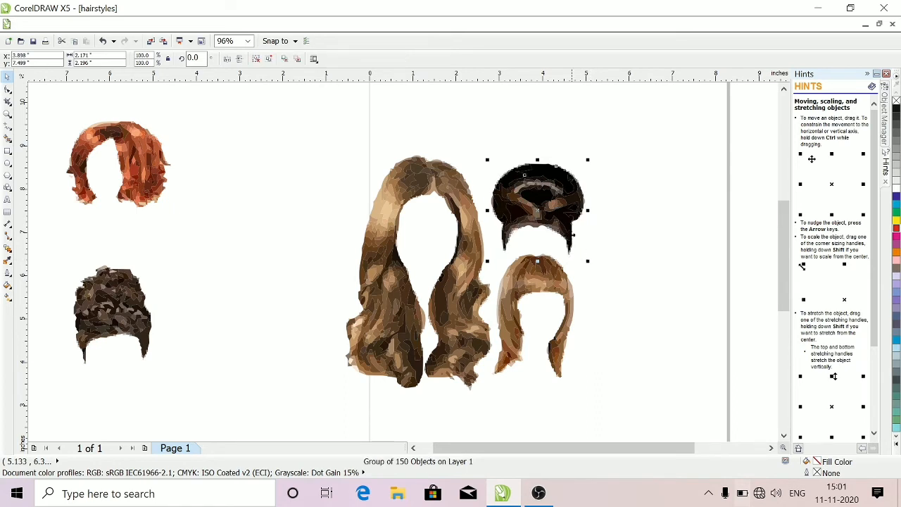
left_click_drag(547, 204, 704, 187)
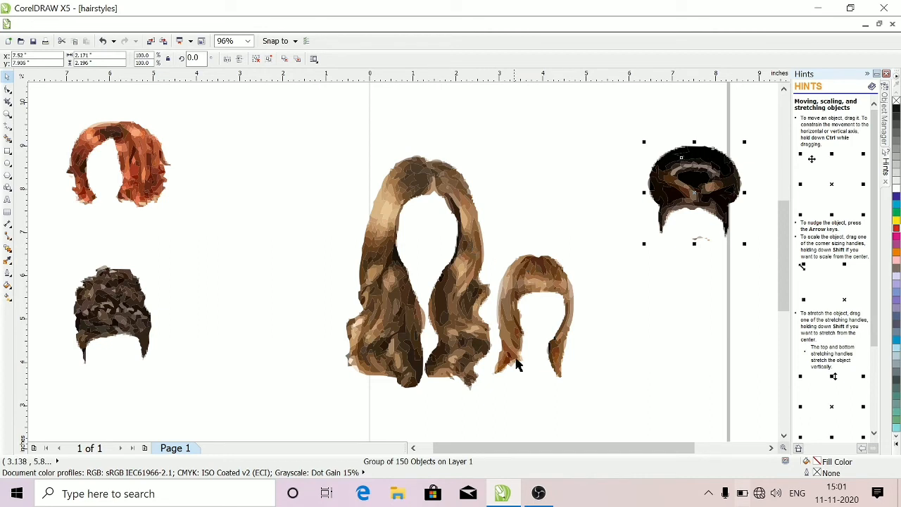
Group all the pieces of the fringed light-brown hairstyle and move the group right, below the black updo
left_click_drag(493, 380, 591, 231)
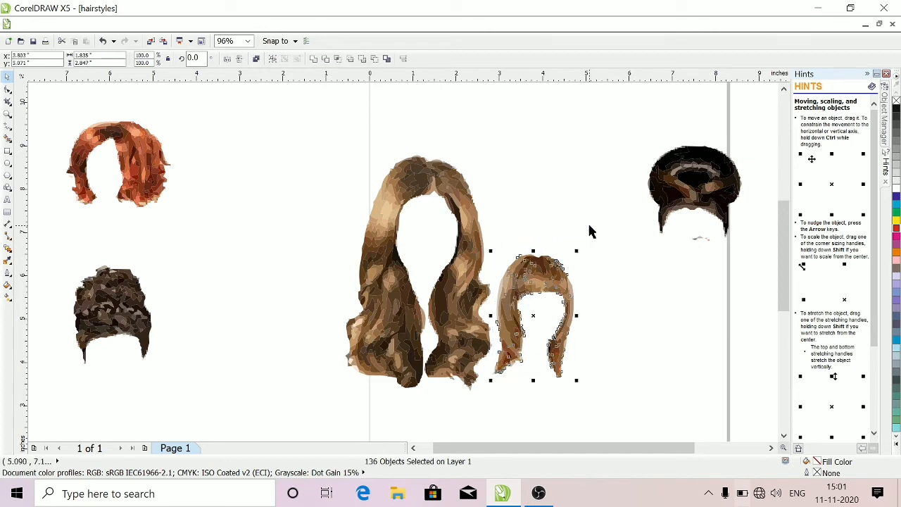
key("ctrl+g")
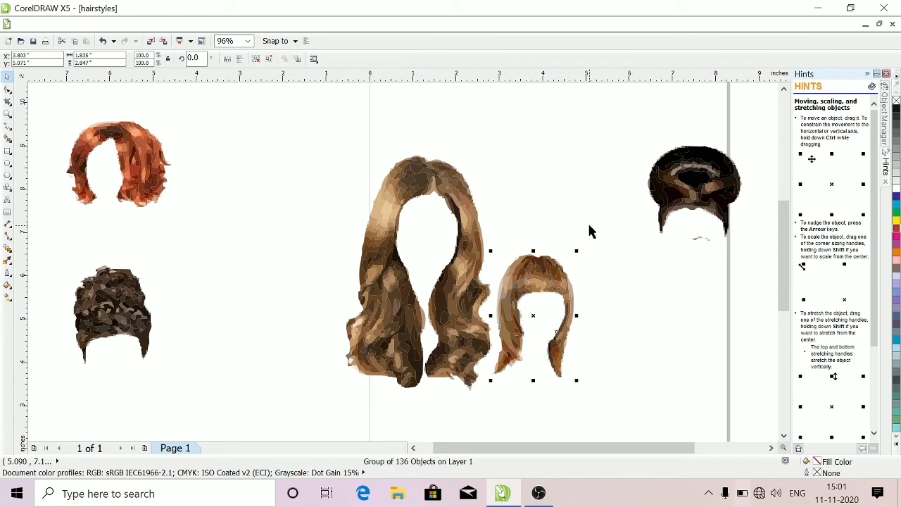
left_click_drag(567, 282, 706, 328)
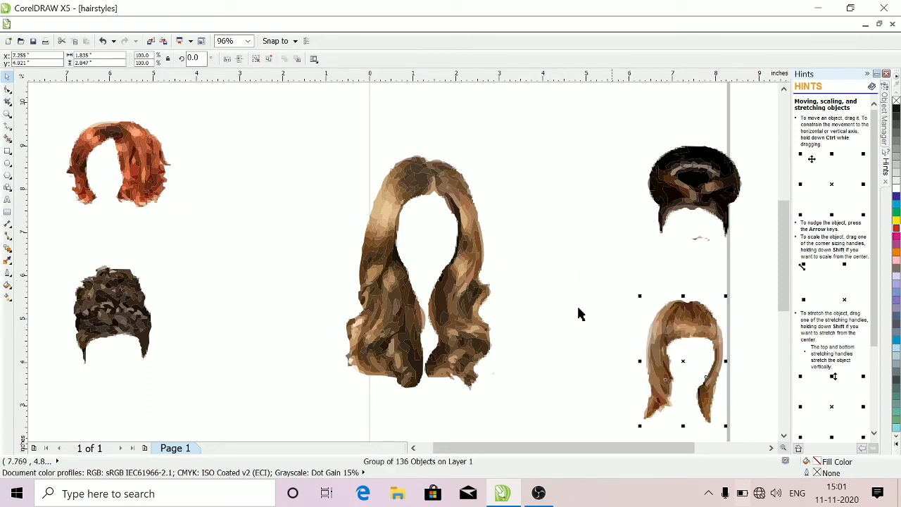
Group all the pieces of the long wavy hairstyle and move the group up and left
left_click_drag(310, 155, 516, 401)
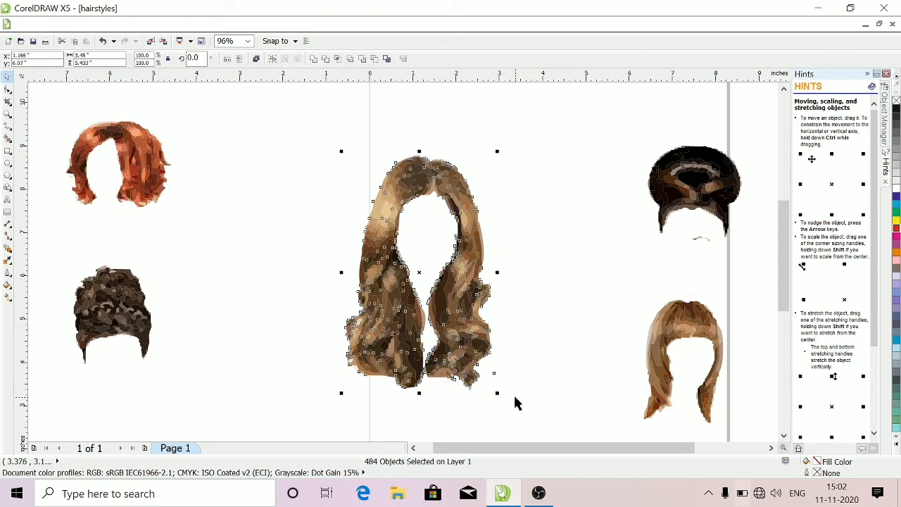
key("ctrl+g")
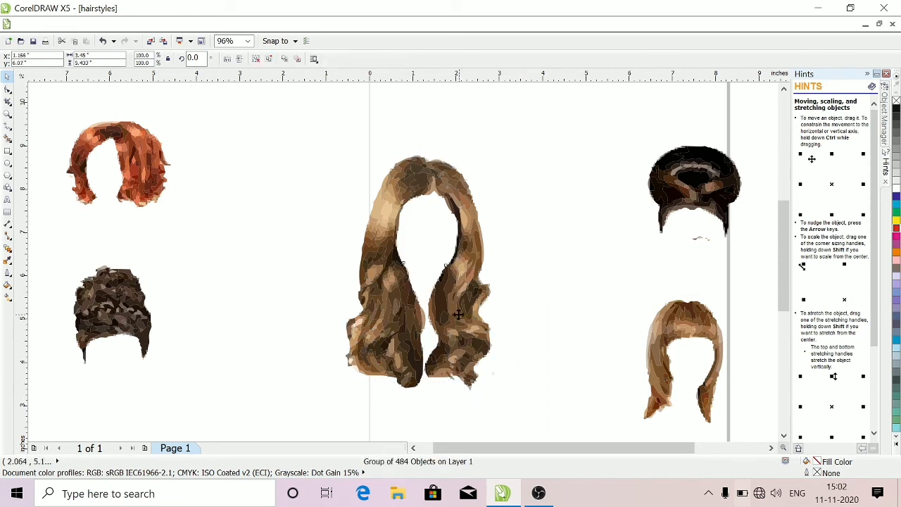
left_click_drag(458, 315, 350, 272)
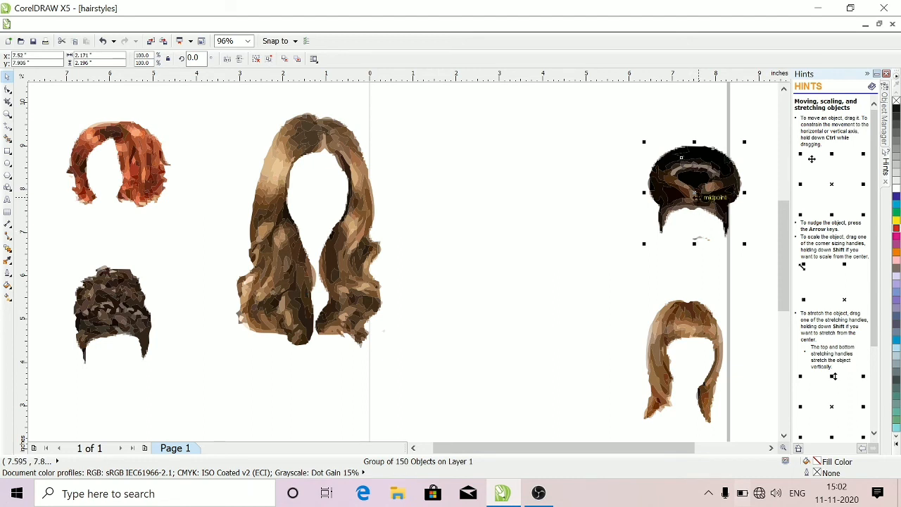
Ungroup the black updo hairstyle to delete the stray fragments beneath it, and regroup its remaining pieces
key("ctrl+u")
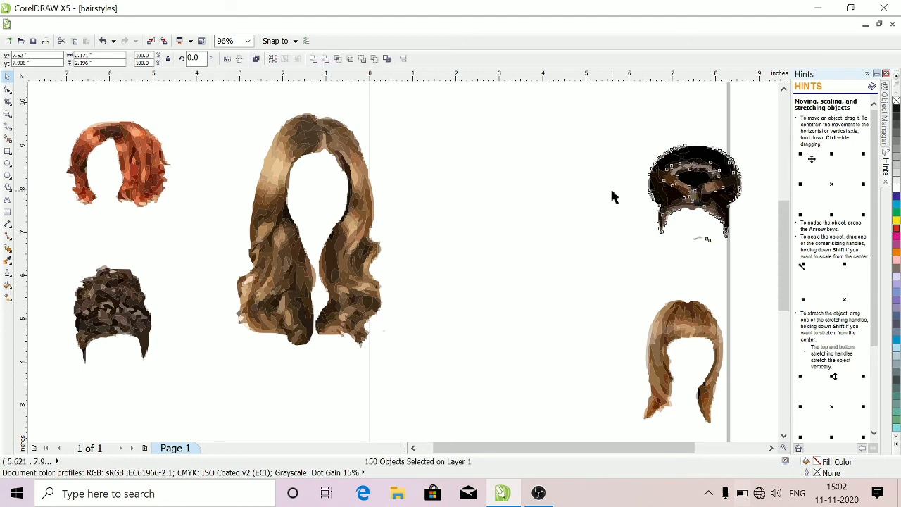
left_click(612, 197)
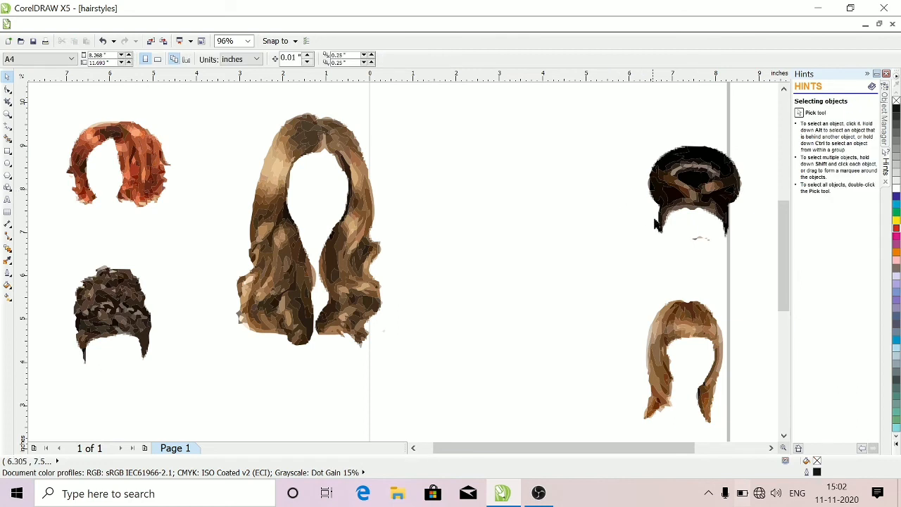
left_click(696, 240)
key("Delete")
left_click(701, 242)
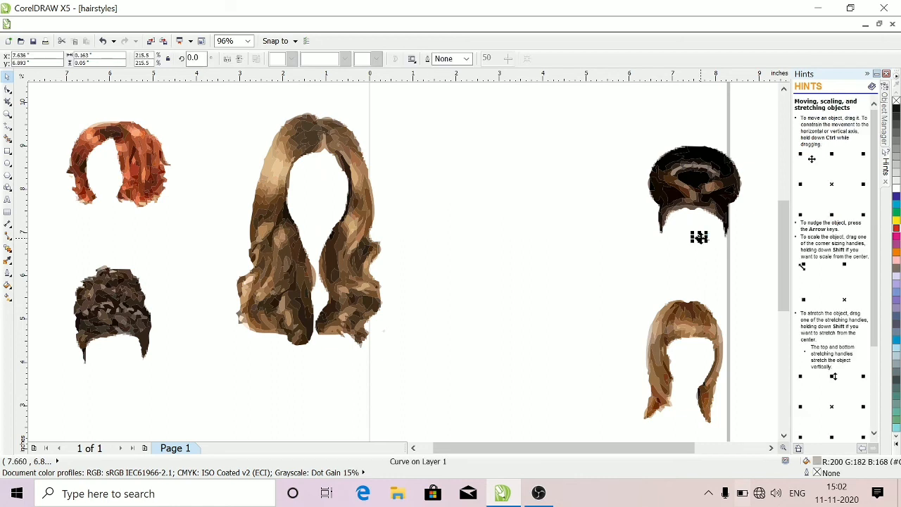
key("Delete")
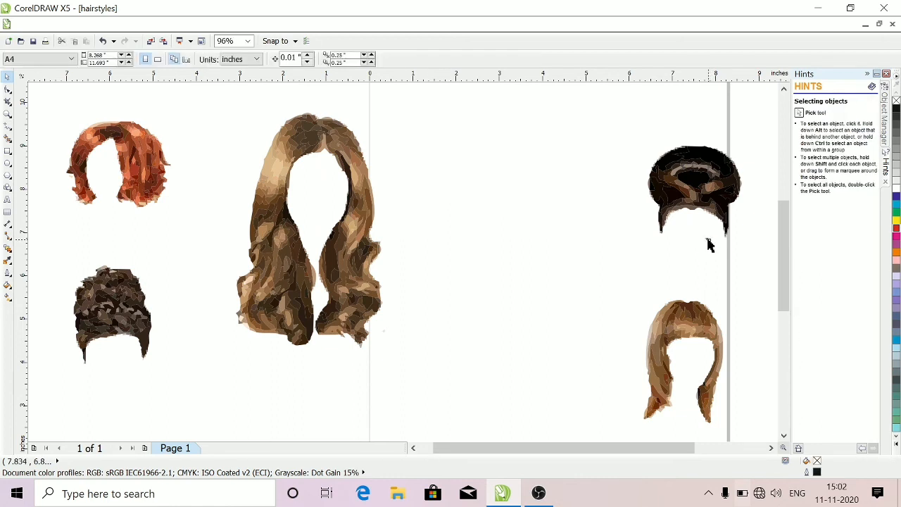
left_click(709, 243)
key("Delete")
left_click(709, 243)
key("Delete")
left_click_drag(633, 142, 753, 252)
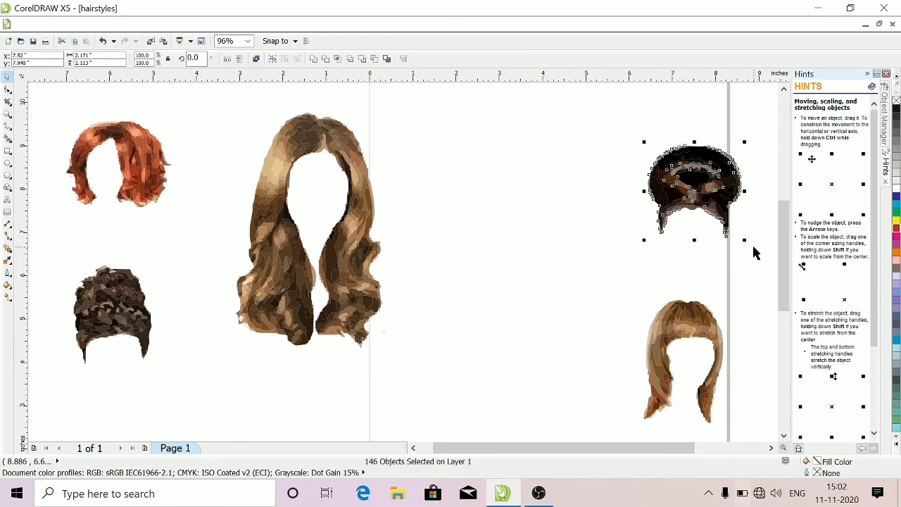
key("ctrl+g")
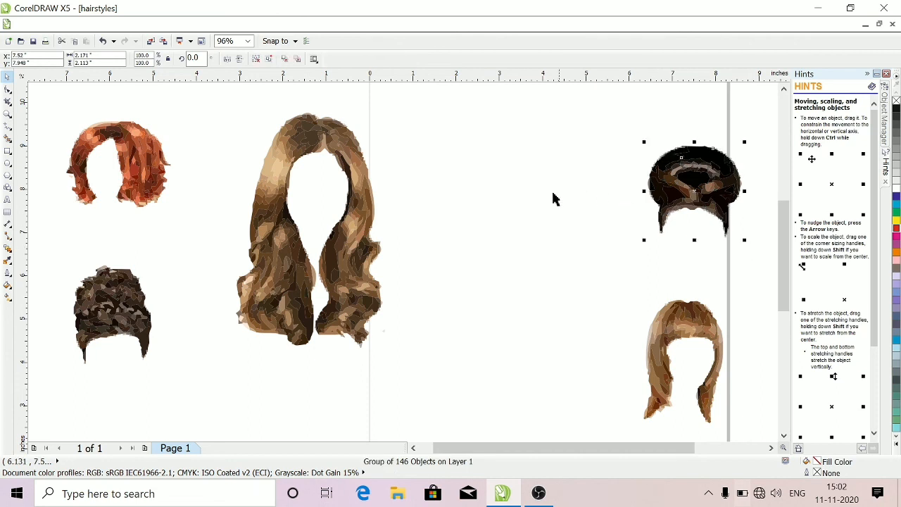
Arrange the long wavy hairstyle near the page centre, with the short red and dark curly hairstyles stacked to its left
left_click(362, 192)
left_click_drag(361, 193, 574, 231)
left_click_drag(144, 171, 432, 190)
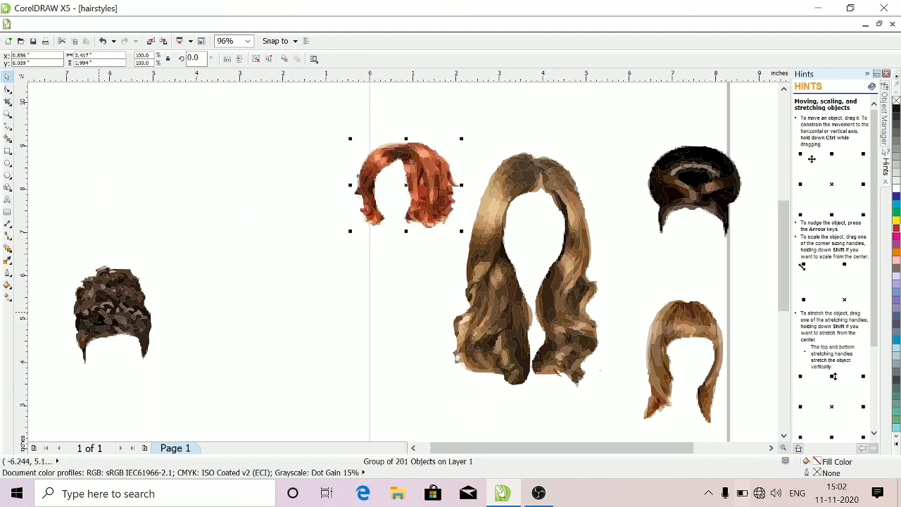
left_click_drag(104, 310, 388, 322)
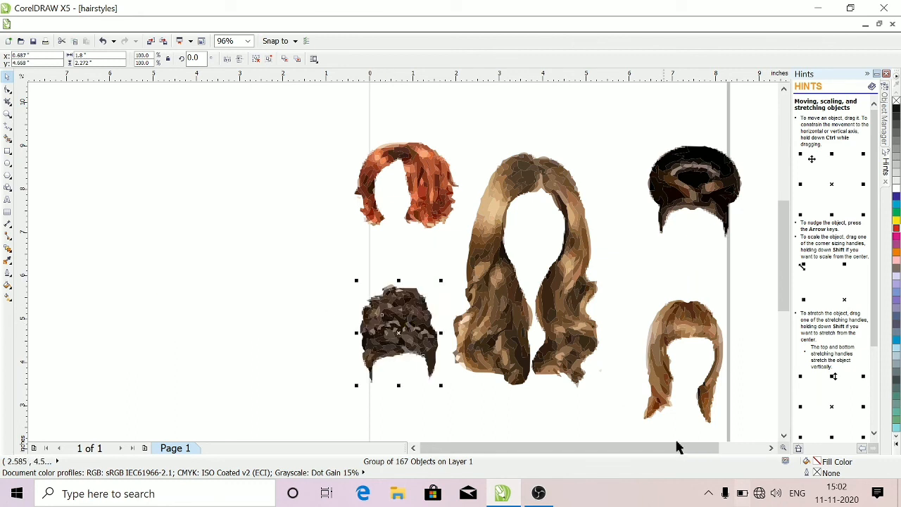
left_click(708, 494)
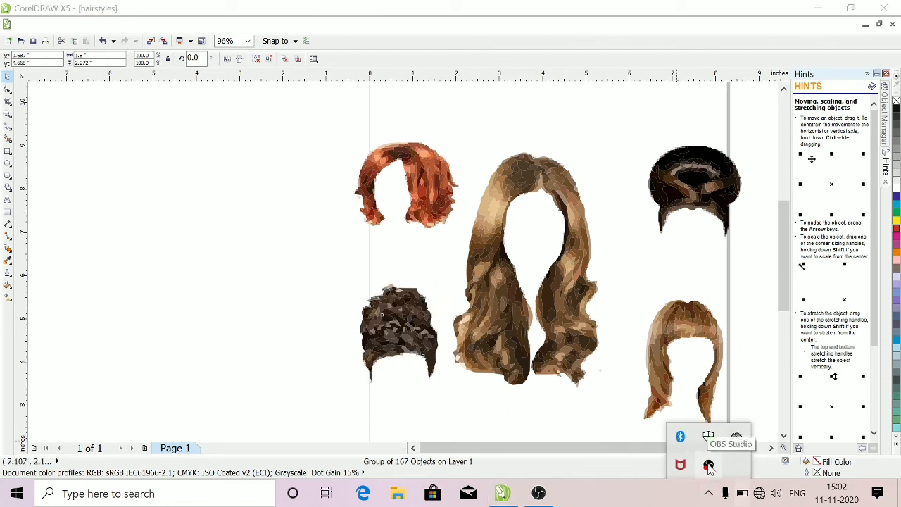
right_click(708, 465)
left_click(726, 426)
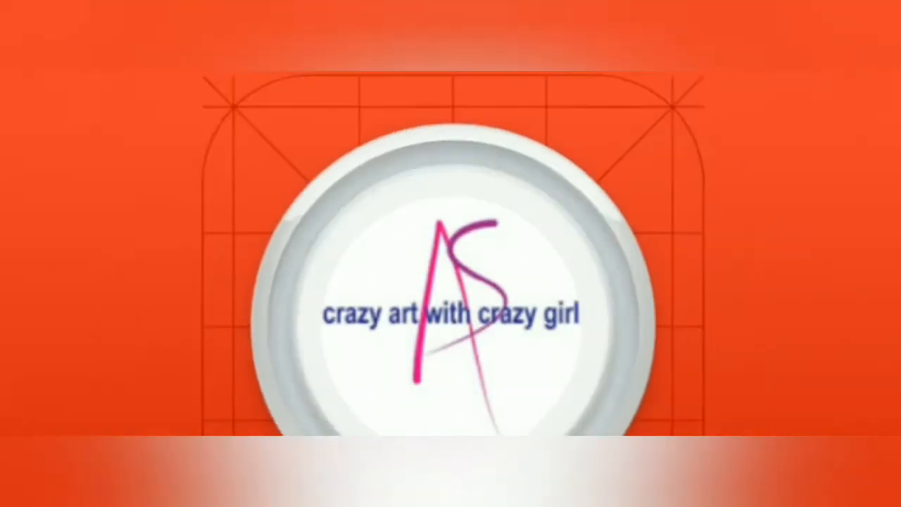